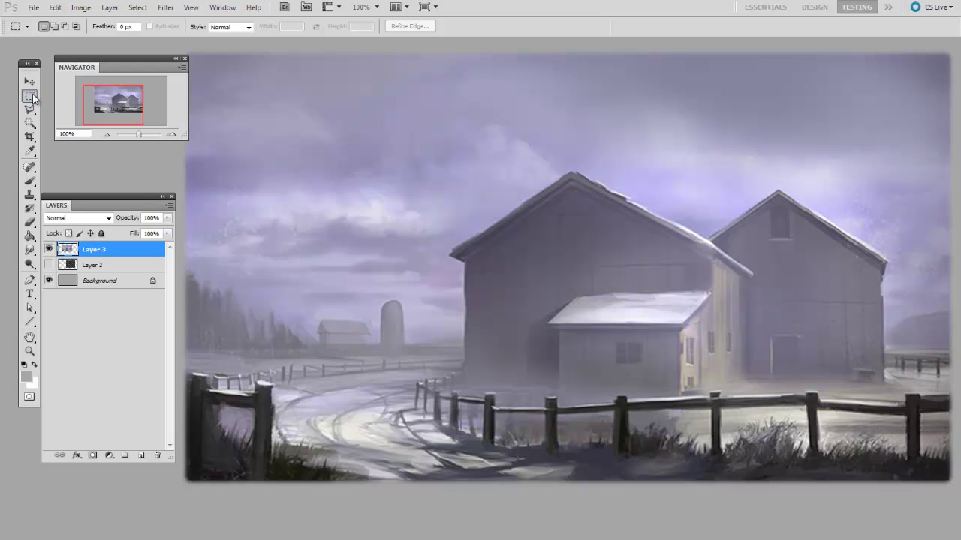
# Step: Select a large rectangle inside the barn painting's edges and mask Layer 3 to that selection
pyautogui.moveTo(239, 104)
pyautogui.mouseDown()
pyautogui.moveTo(289, 142)
pyautogui.moveTo(705, 226)
pyautogui.moveTo(905, 454)
pyautogui.mouseUp()
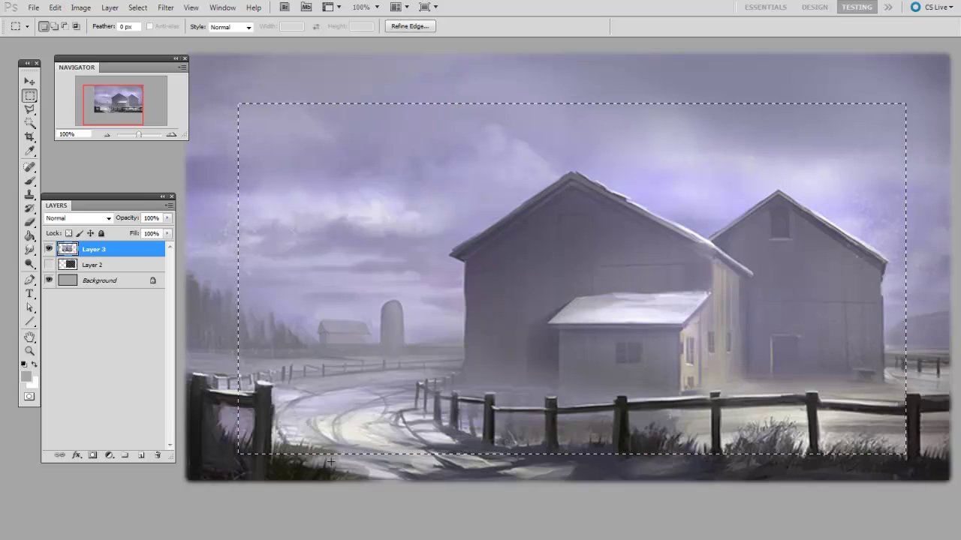
pyautogui.click(94, 456)
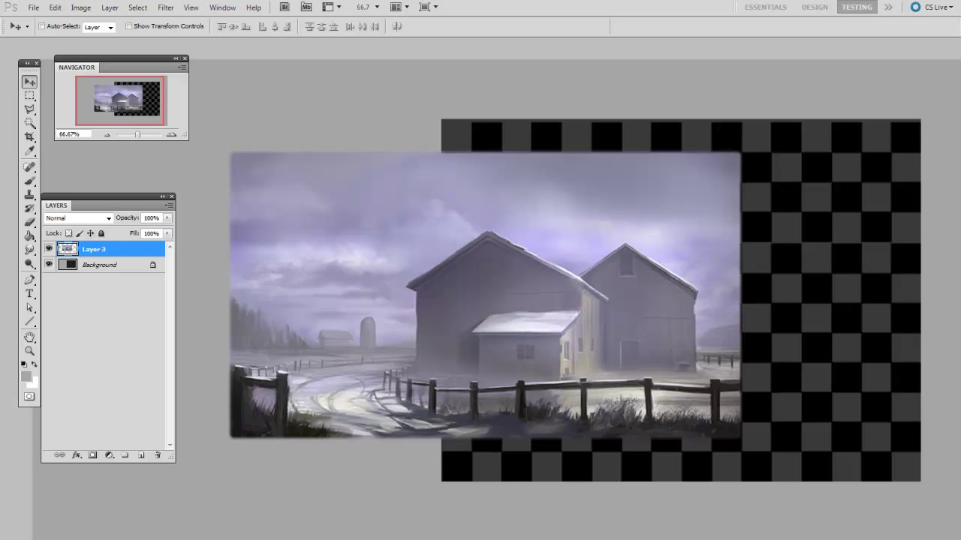
# Step: Add a blank white layer mask to the barn painting's Layer 3 and make the mask active for editing
pyautogui.moveTo(580, 513)
pyautogui.mouseDown()
pyautogui.moveTo(544, 499)
pyautogui.moveTo(581, 496)
pyautogui.mouseUp()
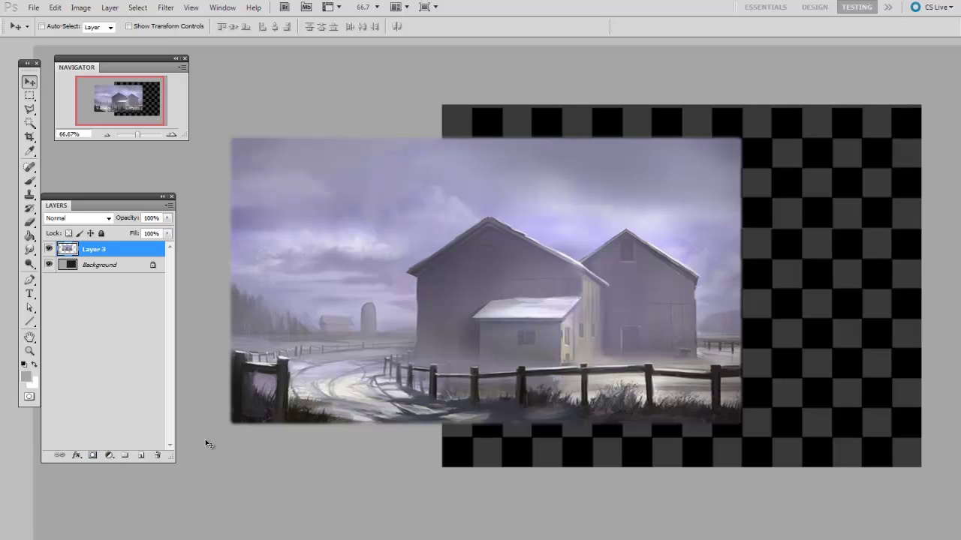
pyautogui.click(92, 455)
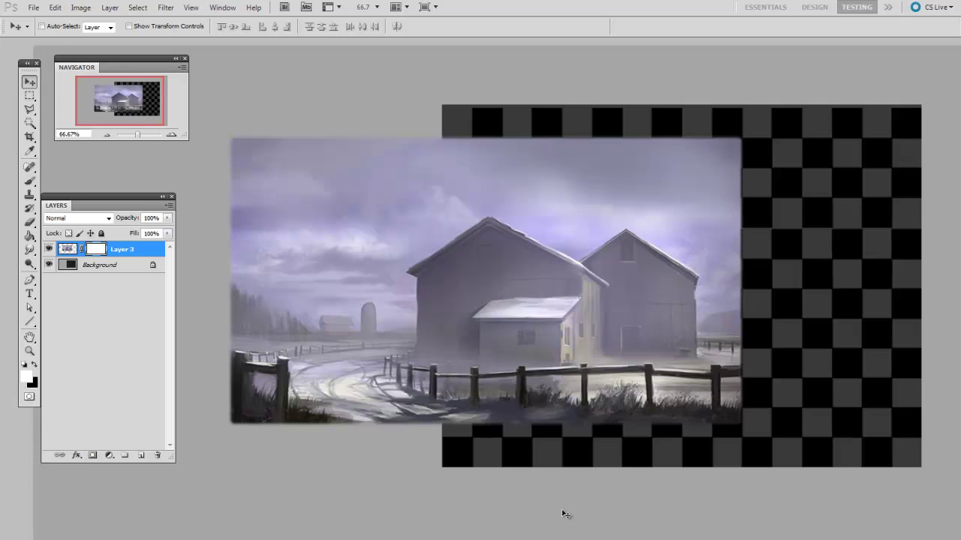
pyautogui.hotkey('ctrl', '2')
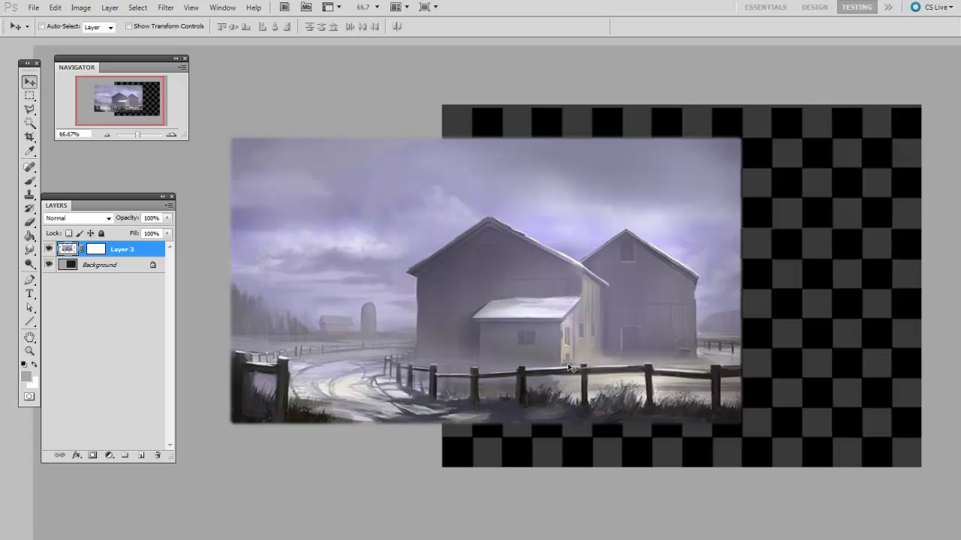
pyautogui.click(96, 249)
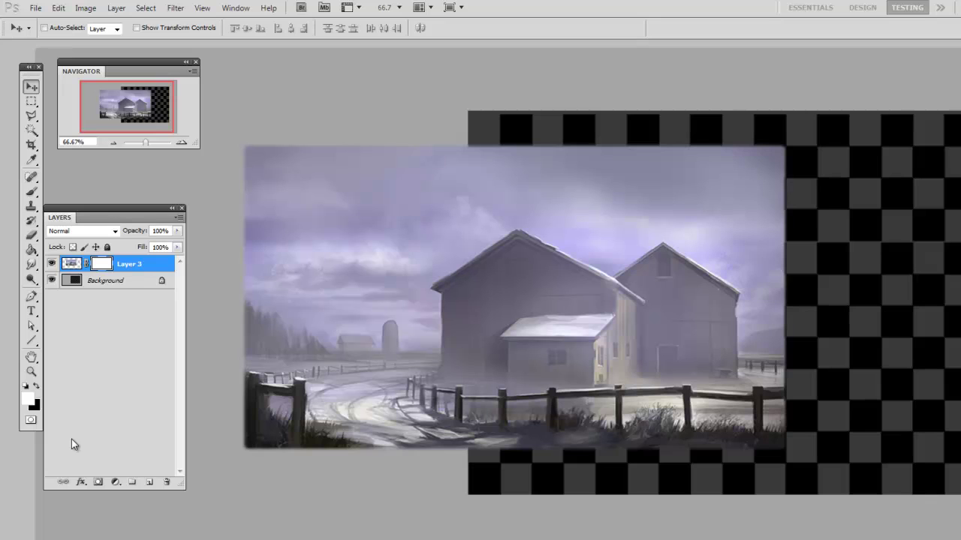
# Step: Paint a wavy black stroke on Layer 3's mask across the barns and sky with an 80 px hard round brush
pyautogui.click(36, 386)
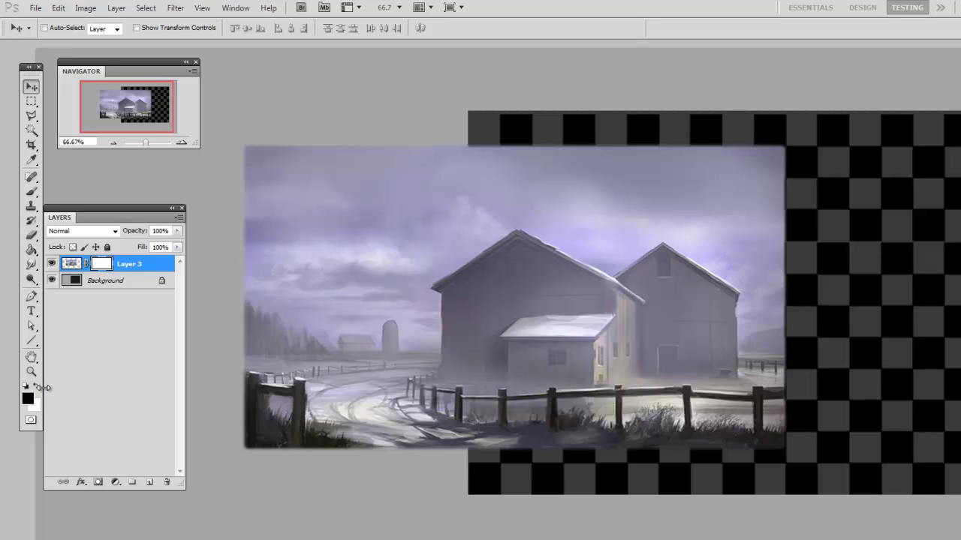
pyautogui.press('b')
pyautogui.rightClick(519, 297)
pyautogui.doubleClick(542, 375)
pyautogui.moveTo(463, 438); pyautogui.dragTo(459, 439)
pyautogui.press(']')
pyautogui.press(']')
pyautogui.press(']')
pyautogui.press(']')
pyautogui.press(']')
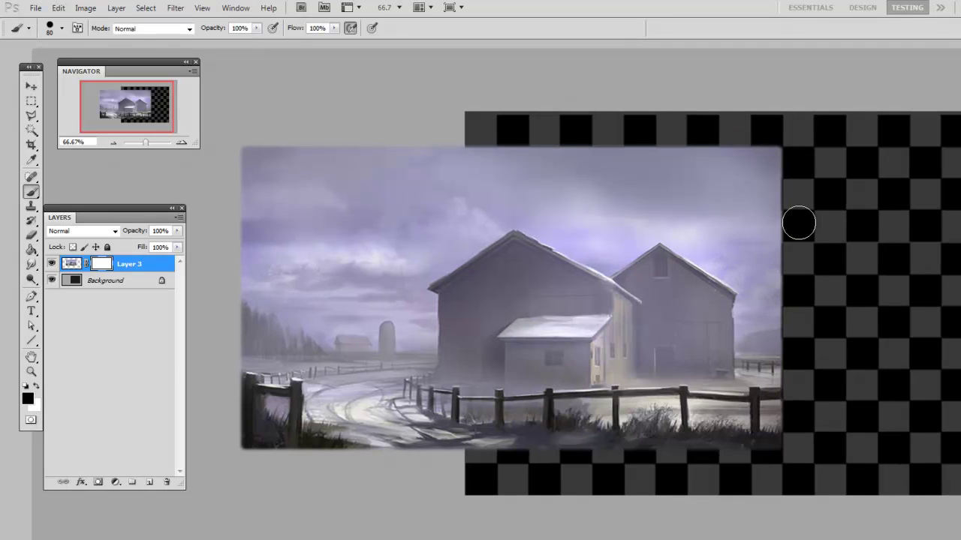
pyautogui.moveTo(789, 232)
pyautogui.mouseDown()
pyautogui.moveTo(713, 221)
pyautogui.moveTo(614, 302)
pyautogui.mouseUp()
pyautogui.moveTo(617, 254)
pyautogui.mouseDown()
pyautogui.moveTo(335, 276)
pyautogui.moveTo(345, 261)
pyautogui.mouseUp()
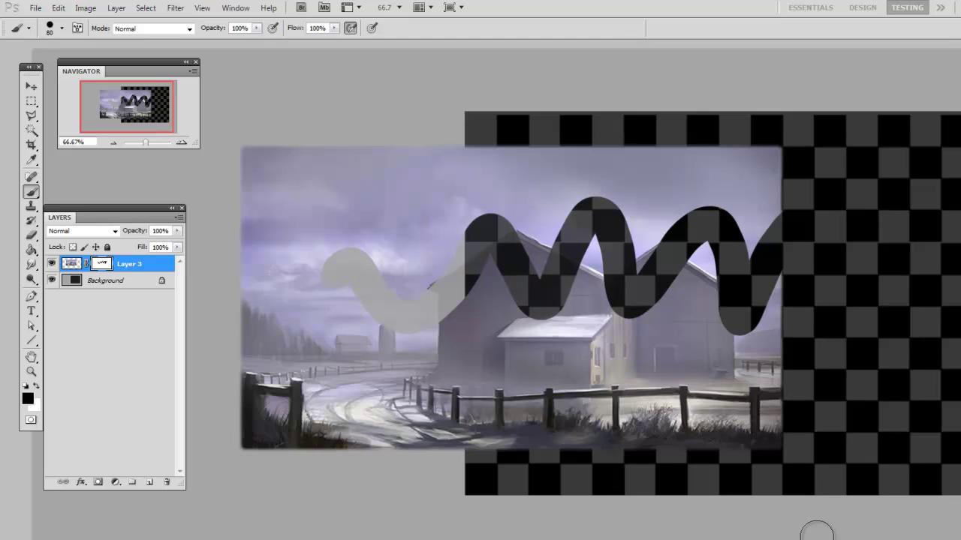
# Step: Set the foreground colour to white and paint over the wavy stroke on the mask to restore the hidden artwork
pyautogui.click(27, 399)
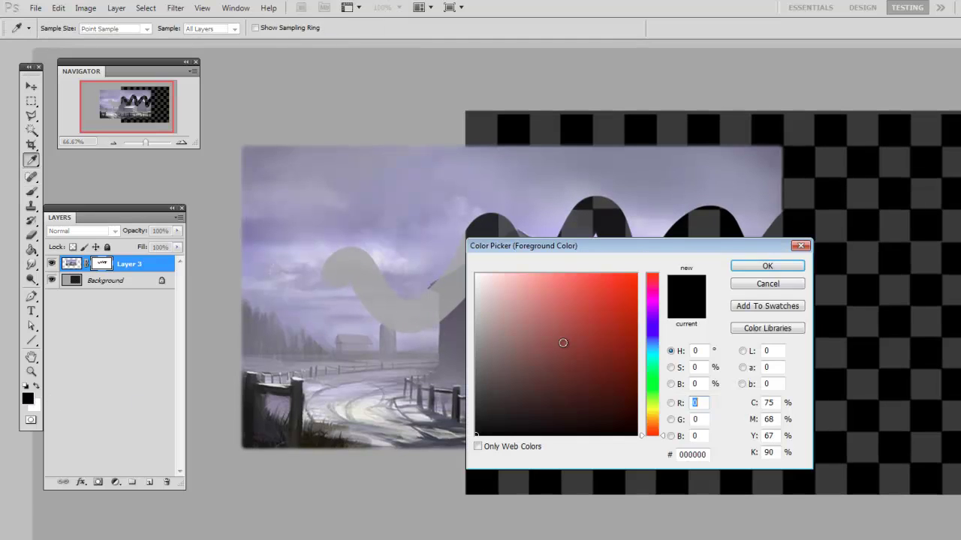
pyautogui.moveTo(563, 343); pyautogui.dragTo(508, 255)
pyautogui.click(758, 266)
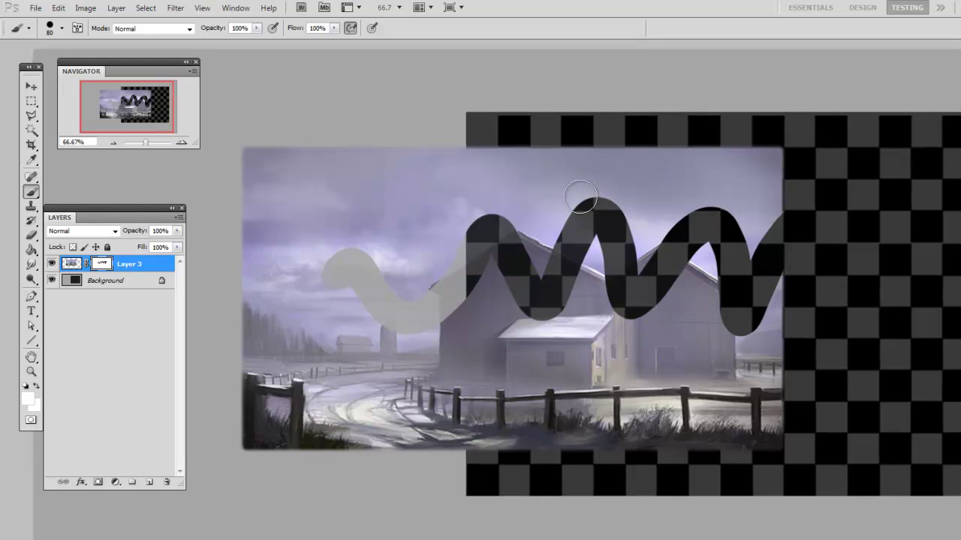
pyautogui.moveTo(581, 197)
pyautogui.mouseDown()
pyautogui.moveTo(564, 308)
pyautogui.moveTo(632, 182)
pyautogui.moveTo(598, 323)
pyautogui.moveTo(675, 243)
pyautogui.moveTo(658, 334)
pyautogui.moveTo(734, 197)
pyautogui.moveTo(631, 347)
pyautogui.moveTo(615, 226)
pyautogui.moveTo(513, 279)
pyautogui.moveTo(503, 198)
pyautogui.moveTo(394, 323)
pyautogui.moveTo(346, 282)
pyautogui.moveTo(337, 221)
pyautogui.moveTo(373, 298)
pyautogui.mouseUp()
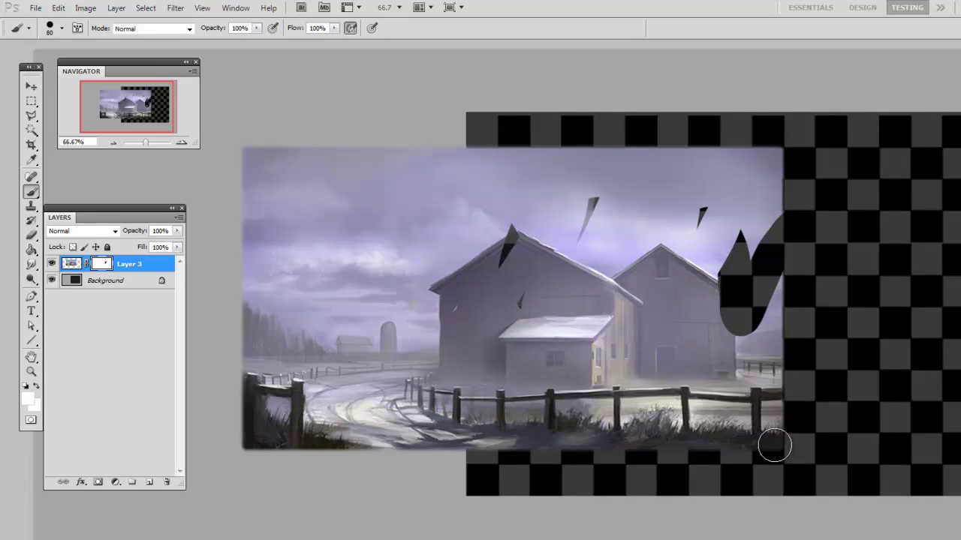
pyautogui.moveTo(493, 278)
pyautogui.mouseDown()
pyautogui.moveTo(539, 270)
pyautogui.moveTo(594, 203)
pyautogui.moveTo(707, 251)
pyautogui.moveTo(725, 347)
pyautogui.moveTo(748, 279)
pyautogui.moveTo(757, 199)
pyautogui.moveTo(738, 360)
pyautogui.moveTo(762, 198)
pyautogui.moveTo(757, 441)
pyautogui.mouseUp()
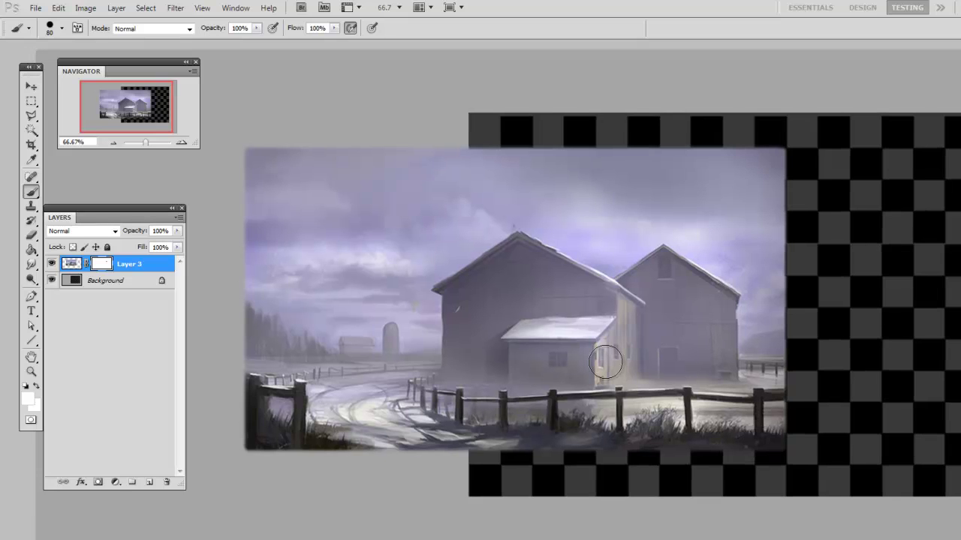
pyautogui.moveTo(611, 353); pyautogui.dragTo(593, 342)
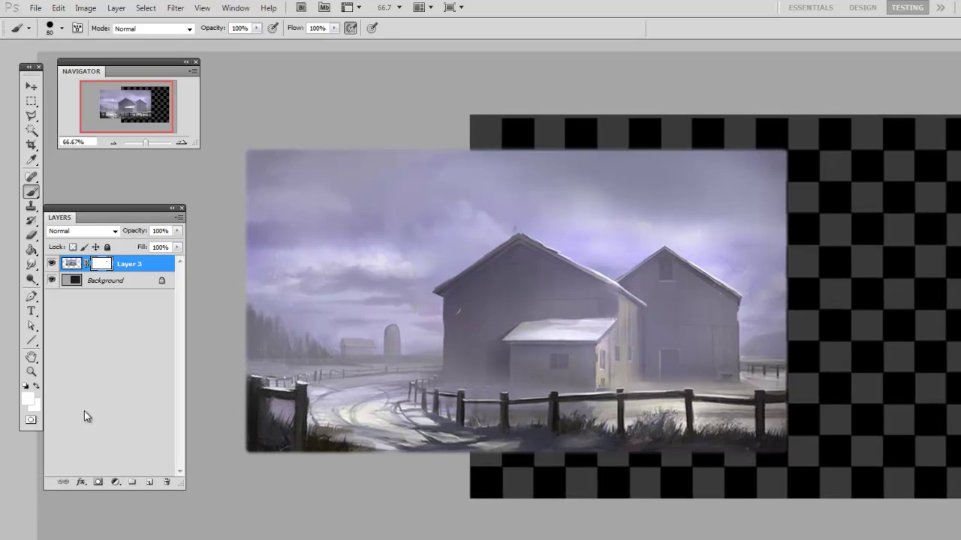
# Step: Set the foreground colour to black and paint broad 200 px strokes on the mask over the sky and the barns
pyautogui.click(30, 402)
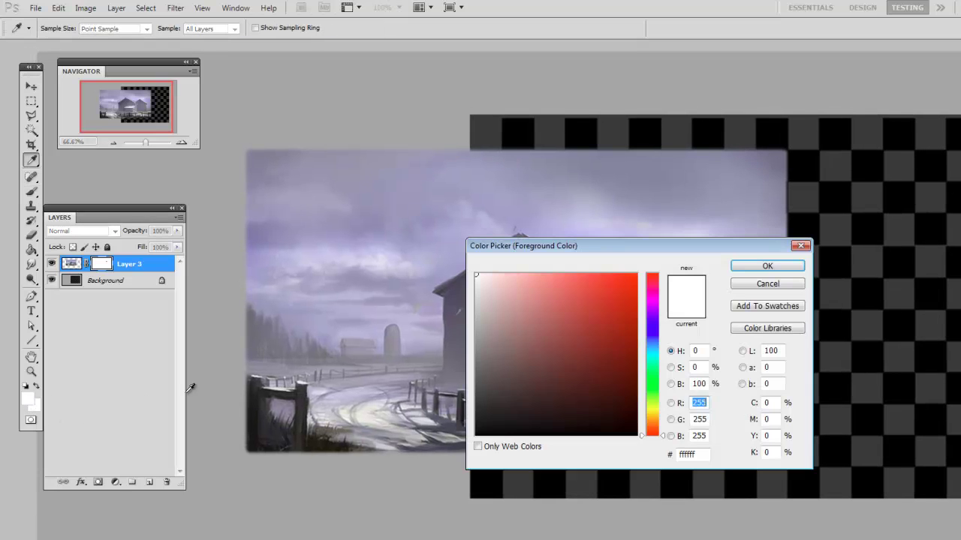
pyautogui.click(484, 437)
pyautogui.click(765, 263)
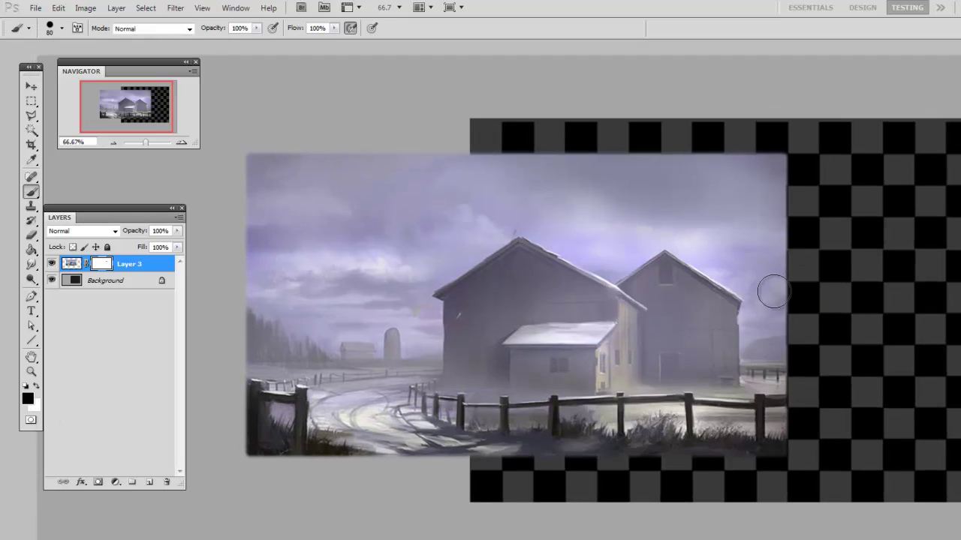
pyautogui.press(']')
pyautogui.press(']')
pyautogui.press(']')
pyautogui.press(']')
pyautogui.press(']')
pyautogui.press(']')
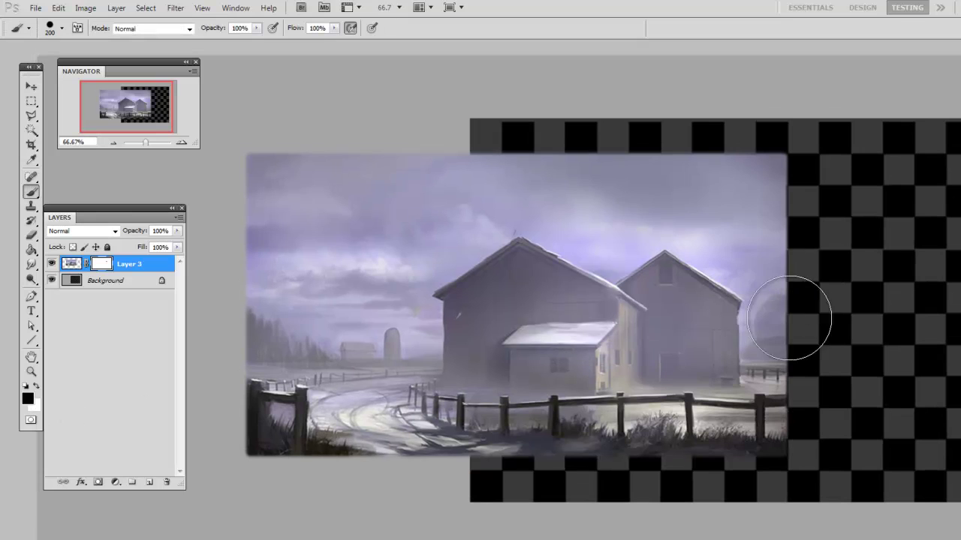
pyautogui.moveTo(793, 317)
pyautogui.mouseDown()
pyautogui.moveTo(611, 225)
pyautogui.moveTo(552, 277)
pyautogui.moveTo(578, 247)
pyautogui.moveTo(721, 308)
pyautogui.mouseUp()
# Step: Paint white on the mask over the rear barn and the sky around its roof to bring back that part of the image
pyautogui.press('x')
pyautogui.hotkey('ctrl', '+')
pyautogui.moveTo(667, 339)
pyautogui.mouseDown()
pyautogui.moveTo(573, 358)
pyautogui.moveTo(566, 395)
pyautogui.moveTo(557, 363)
pyautogui.moveTo(579, 383)
pyautogui.moveTo(555, 373)
pyautogui.mouseUp()
# Step: Paint mid-grey (818181) on the mask with a soft 200 px brush to make the sky and rear barn semi-transparent
pyautogui.rightClick(599, 358)
pyautogui.click(640, 436)
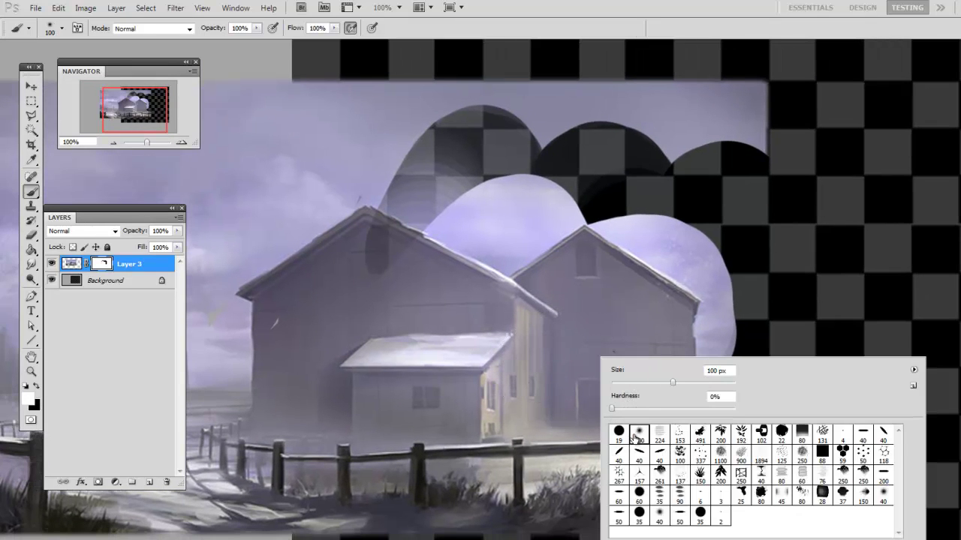
pyautogui.click(492, 360)
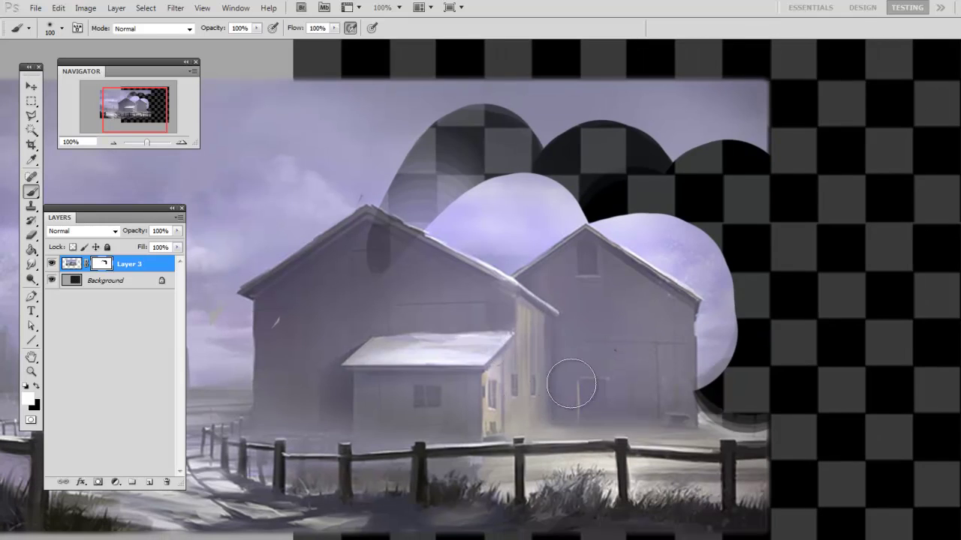
pyautogui.press('x')
pyautogui.click(28, 400)
pyautogui.click(545, 343)
pyautogui.click(496, 319)
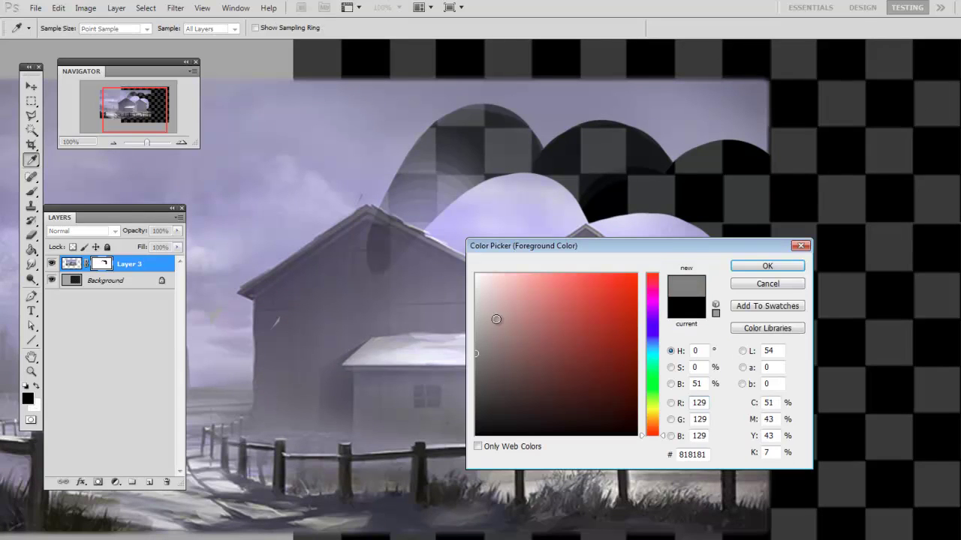
pyautogui.click(778, 268)
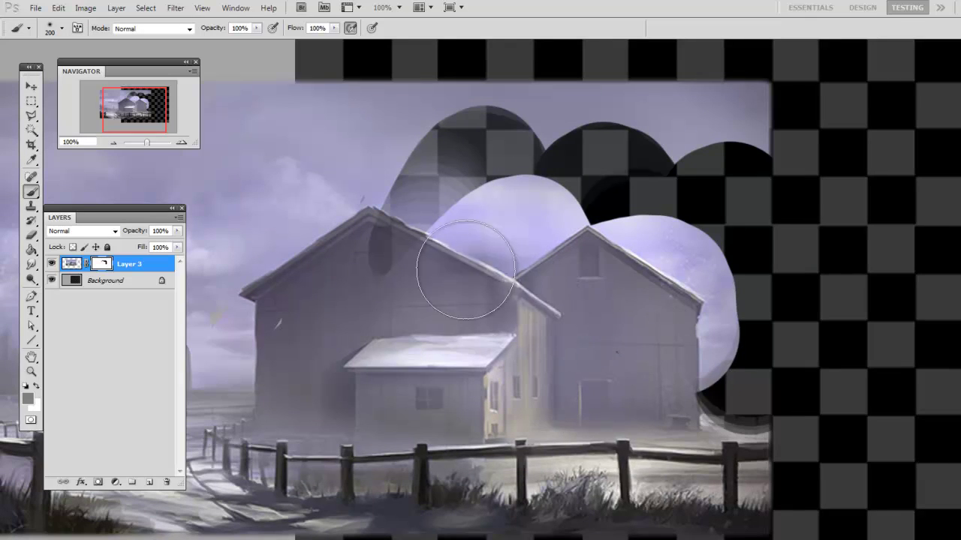
pyautogui.moveTo(465, 270)
pyautogui.mouseDown()
pyautogui.moveTo(546, 186)
pyautogui.moveTo(520, 229)
pyautogui.moveTo(557, 309)
pyautogui.moveTo(666, 277)
pyautogui.moveTo(667, 250)
pyautogui.moveTo(712, 399)
pyautogui.moveTo(662, 244)
pyautogui.moveTo(744, 418)
pyautogui.moveTo(745, 284)
pyautogui.moveTo(724, 108)
pyautogui.moveTo(607, 95)
pyautogui.moveTo(652, 111)
pyautogui.moveTo(447, 104)
pyautogui.moveTo(779, 117)
pyautogui.moveTo(470, 84)
pyautogui.moveTo(418, 99)
pyautogui.moveTo(413, 75)
pyautogui.mouseUp()
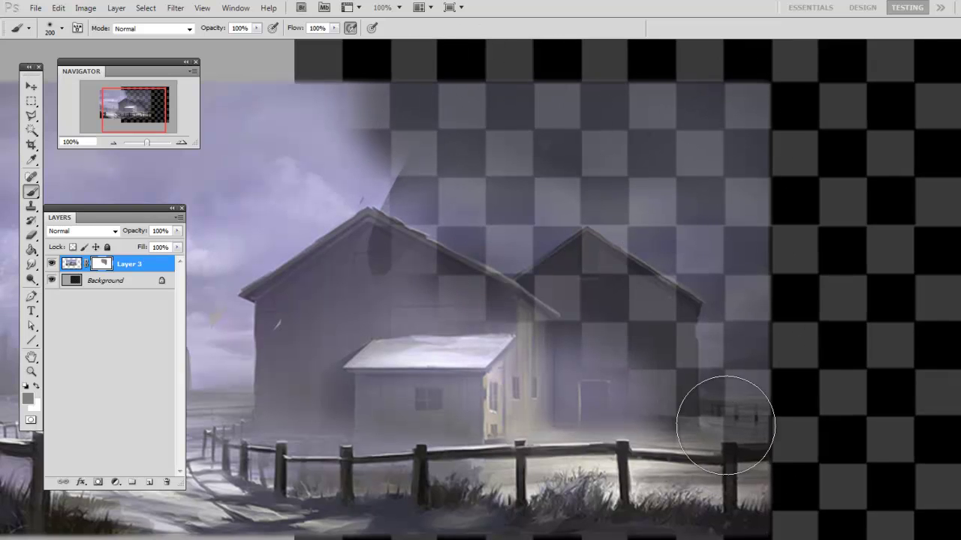
# Step: Paint white on the mask with a speckled texture brush at 175 px over the semi-transparent sky between the barn roofs
pyautogui.hotkey('ctrl', '-')
pyautogui.moveTo(705, 338)
pyautogui.mouseDown()
pyautogui.moveTo(815, 394)
pyautogui.moveTo(796, 362)
pyautogui.mouseUp()
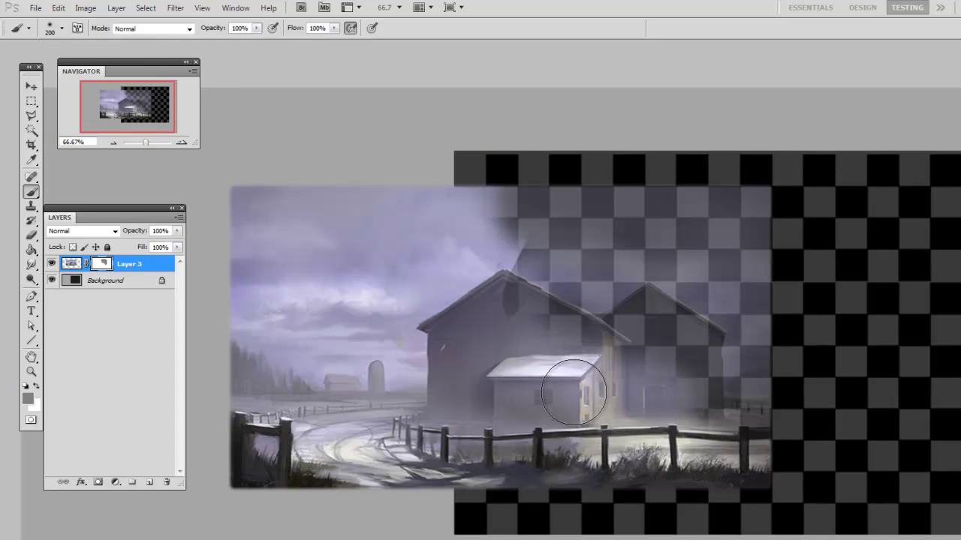
pyautogui.press('d')
pyautogui.press('x')
pyautogui.rightClick(616, 318)
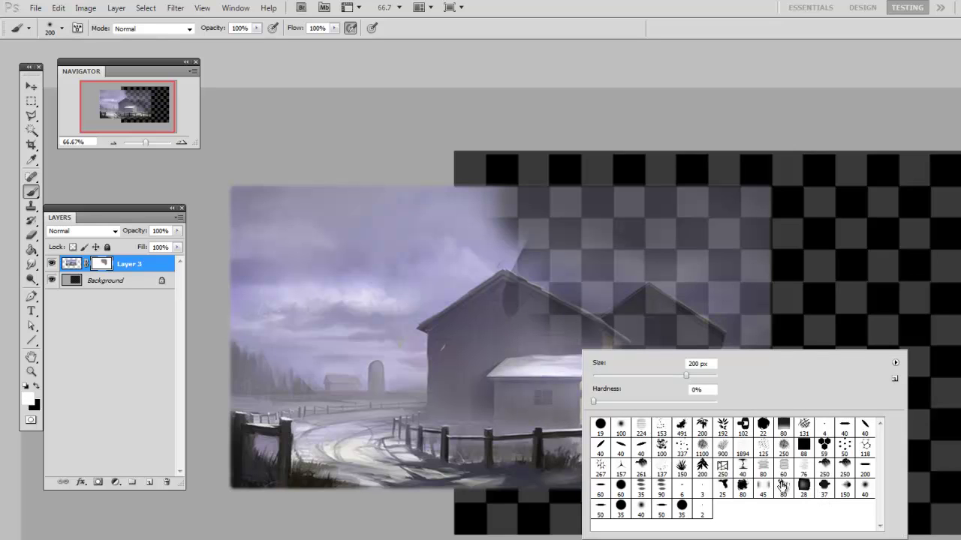
pyautogui.doubleClick(680, 446)
pyautogui.press('[')
pyautogui.press('[')
pyautogui.press('[')
pyautogui.press('[')
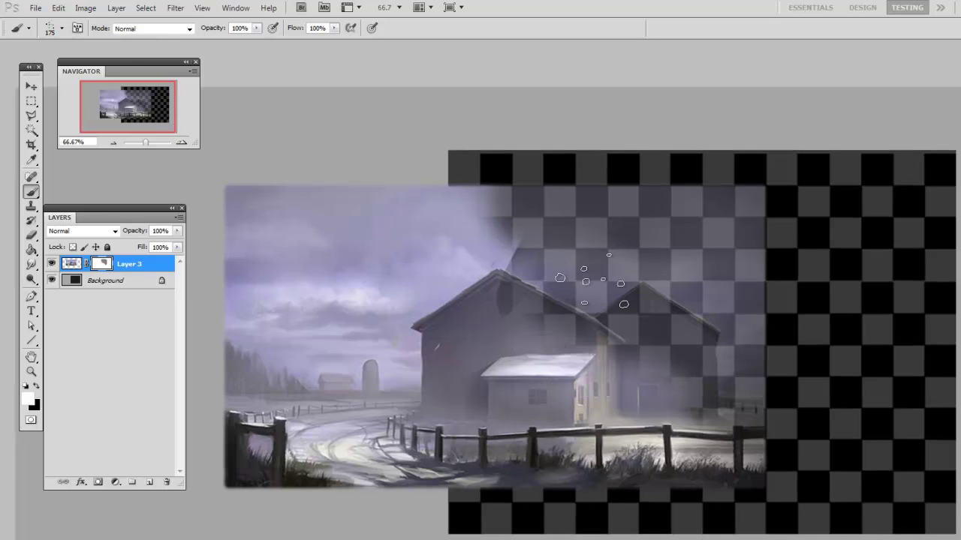
pyautogui.moveTo(601, 279); pyautogui.dragTo(688, 272)
# Step: Reduce the speckled brush to 70 px and paint finer white specks on the mask over the barn roofs and sky
pyautogui.hotkey('ctrl', '-')
pyautogui.hotkey('ctrl', '+')
pyautogui.hotkey('ctrl', '+')
pyautogui.moveTo(627, 315); pyautogui.dragTo(569, 333)
pyautogui.press('[')
pyautogui.press('[')
pyautogui.press('[')
pyautogui.press('[')
pyautogui.press('[')
pyautogui.press('[')
pyautogui.moveTo(582, 272)
pyautogui.mouseDown()
pyautogui.moveTo(572, 306)
pyautogui.moveTo(525, 289)
pyautogui.moveTo(548, 247)
pyautogui.moveTo(523, 232)
pyautogui.moveTo(481, 244)
pyautogui.moveTo(564, 311)
pyautogui.moveTo(661, 368)
pyautogui.moveTo(737, 360)
pyautogui.moveTo(695, 135)
pyautogui.moveTo(679, 209)
pyautogui.moveTo(683, 344)
pyautogui.moveTo(648, 186)
pyautogui.moveTo(503, 143)
pyautogui.mouseUp()
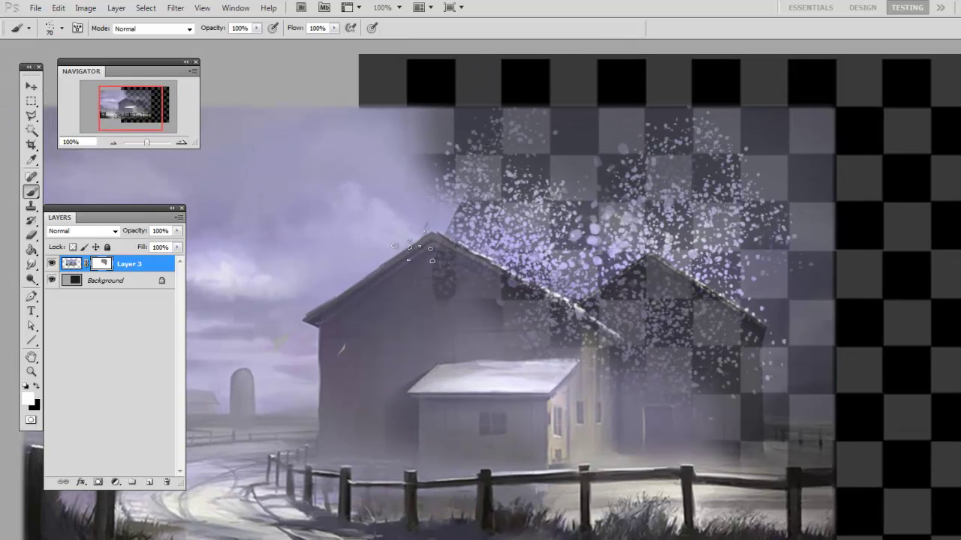
# Step: Enlarge the speckled brush to 100 px while adding more white texture to the mask around the barns
pyautogui.press(']')
pyautogui.moveTo(504, 371)
pyautogui.mouseDown()
pyautogui.moveTo(548, 252)
pyautogui.moveTo(537, 225)
pyautogui.mouseUp()
pyautogui.moveTo(699, 363); pyautogui.dragTo(732, 340)
pyautogui.press(']')
pyautogui.press(']')
pyautogui.hotkey('ctrl', '-')
pyautogui.moveTo(674, 380); pyautogui.dragTo(703, 313)
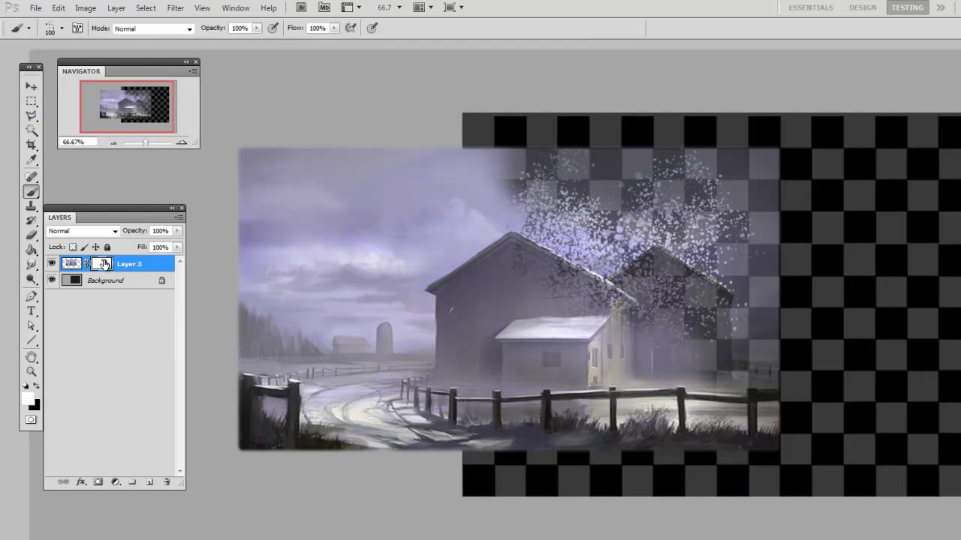
# Step: Disable Layer 3's mask to view the intact painting, re-enable it and inspect the masked barns up close
pyautogui.keyDown('shift'); pyautogui.click(105, 263); pyautogui.keyUp('shift')
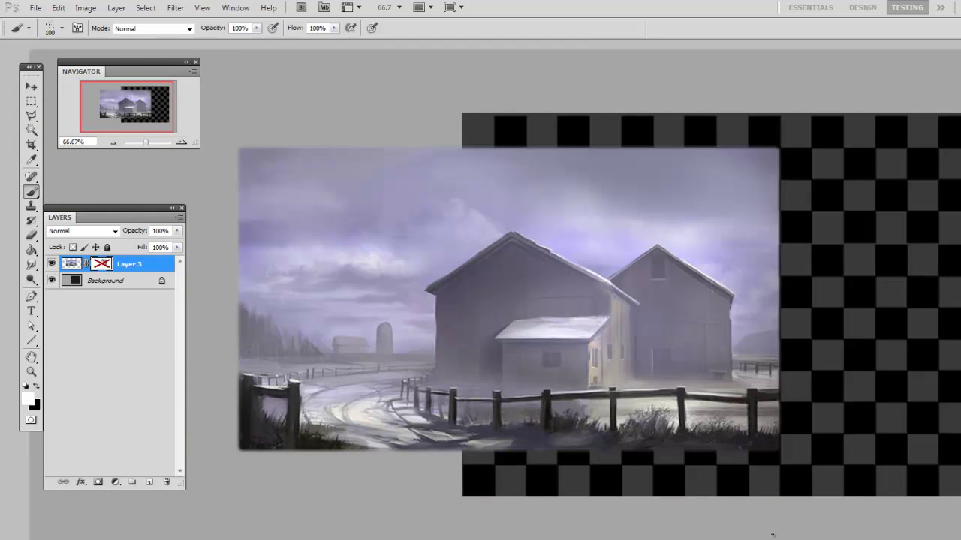
pyautogui.keyDown('shift'); pyautogui.click(104, 264); pyautogui.keyUp('shift')
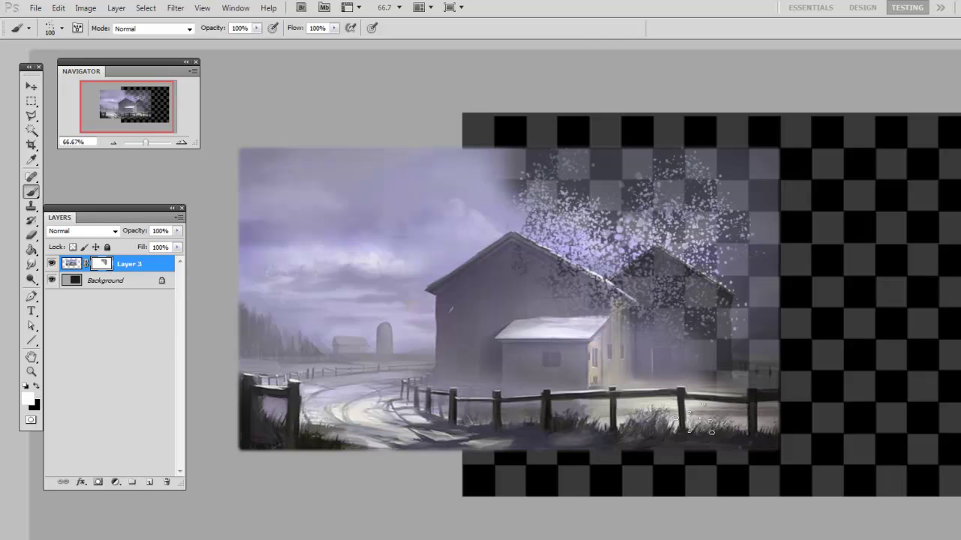
pyautogui.scroll(-1, 625, 308)
pyautogui.scroll(2, 625, 308)
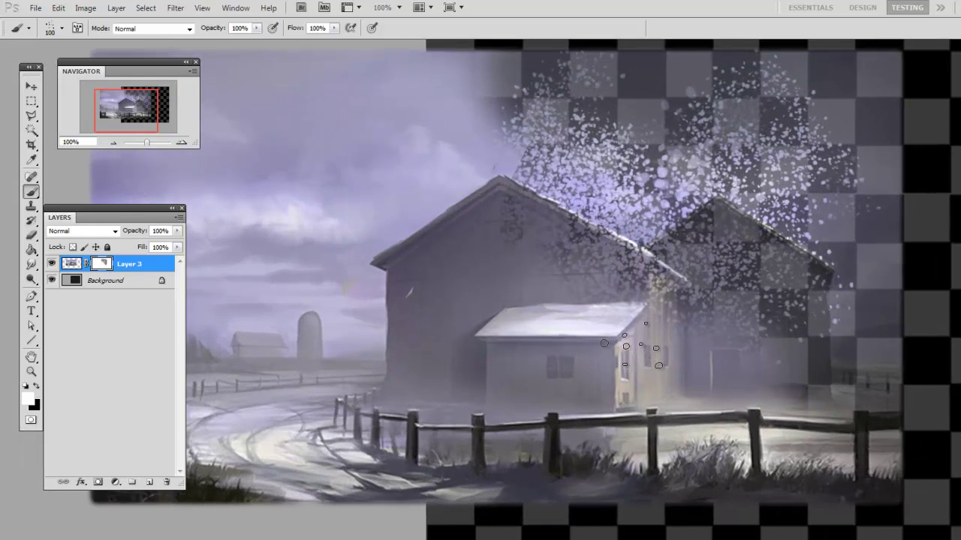
pyautogui.scroll(-1, 634, 353)
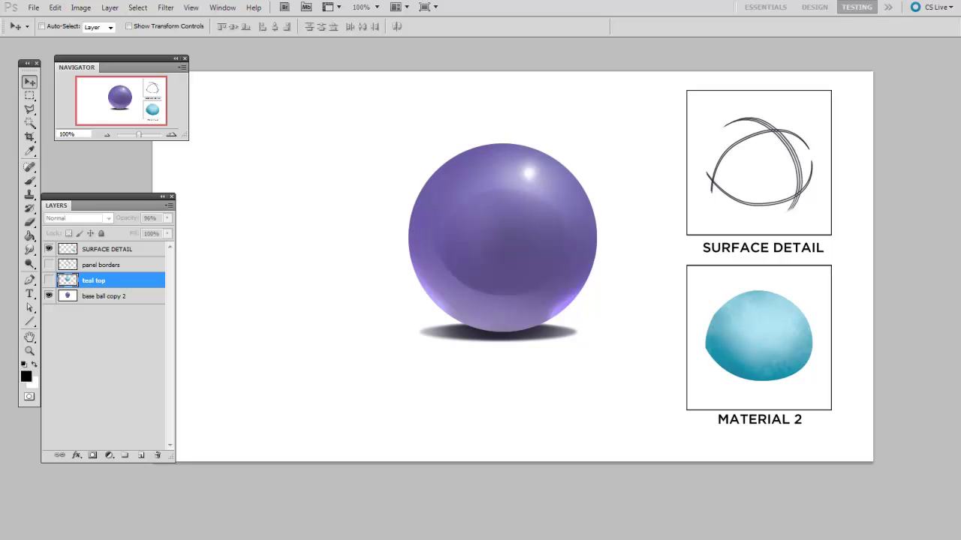
# Step: Show the teal top and panel borders layers over the purple ball and make teal top the active layer
pyautogui.click(120, 297)
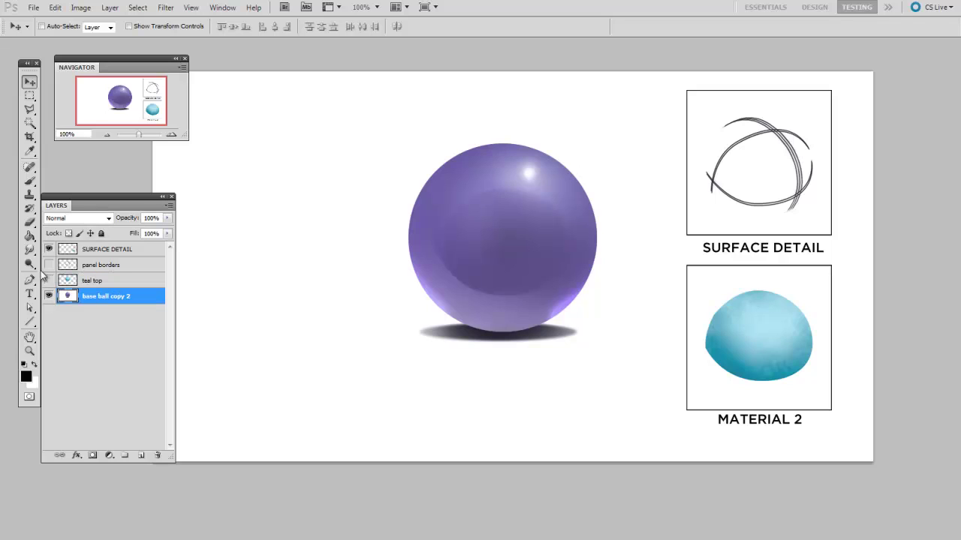
pyautogui.click(48, 281)
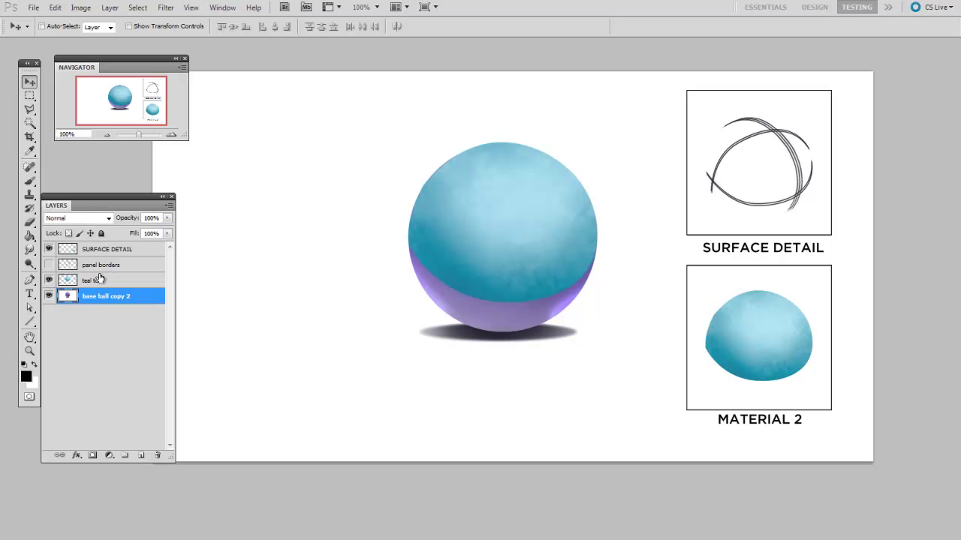
pyautogui.click(48, 265)
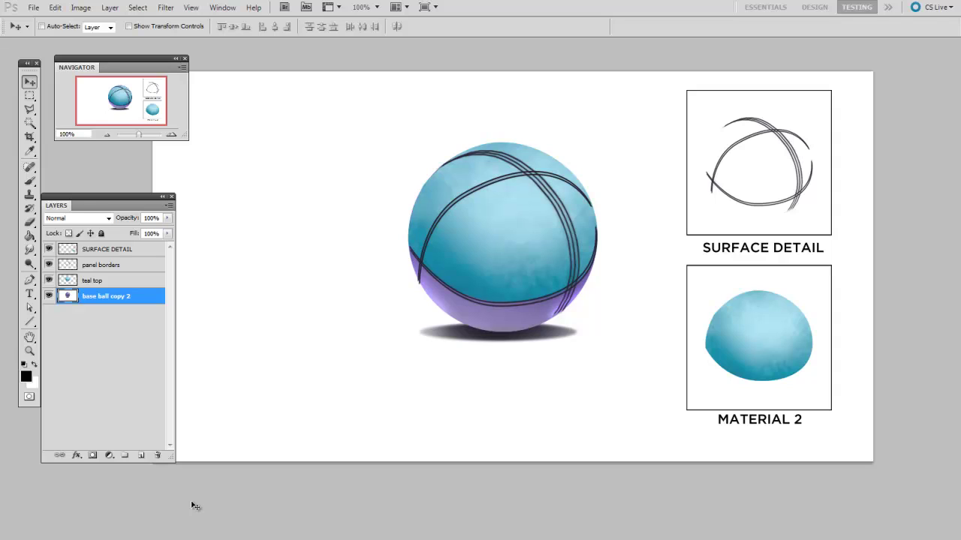
pyautogui.click(127, 281)
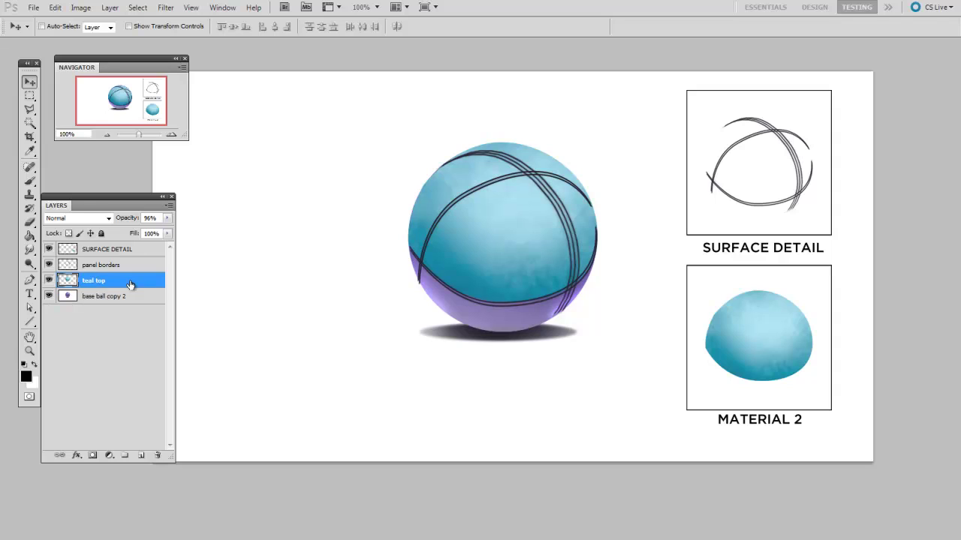
# Step: Set the teal top layer's opacity to 100% and keep that layer active
pyautogui.moveTo(168, 218)
pyautogui.mouseDown()
pyautogui.moveTo(154, 232)
pyautogui.moveTo(127, 230)
pyautogui.moveTo(174, 233)
pyautogui.mouseUp()
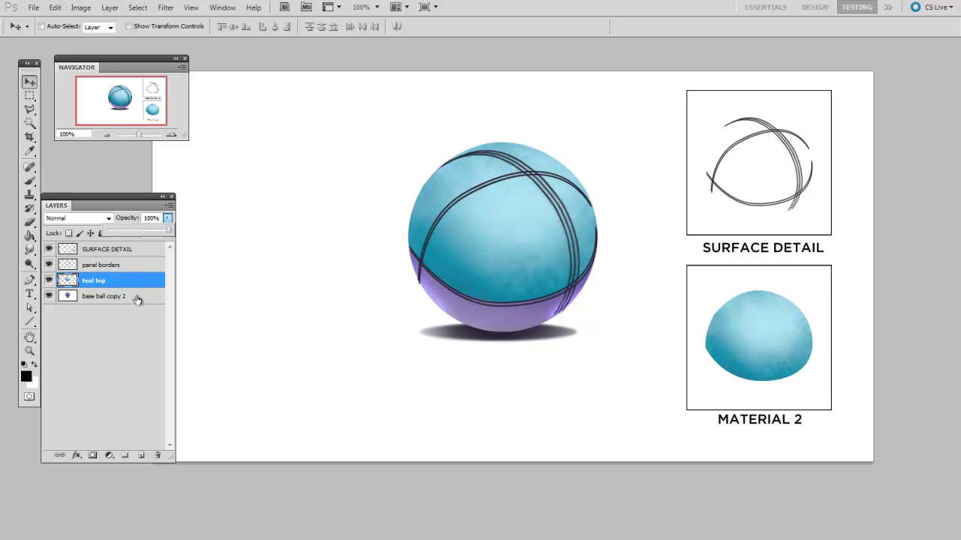
pyautogui.click(371, 507)
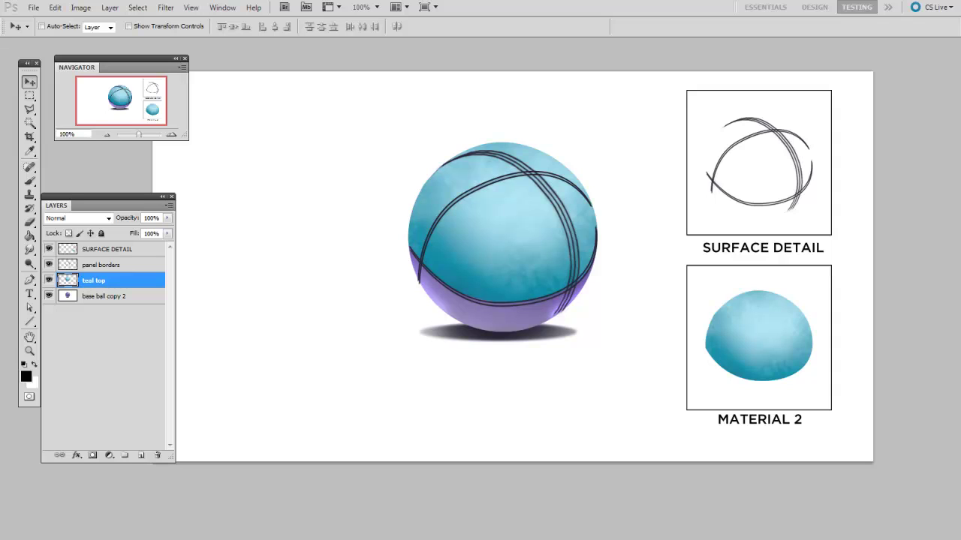
pyautogui.click(108, 264)
pyautogui.click(104, 285)
pyautogui.click(167, 217)
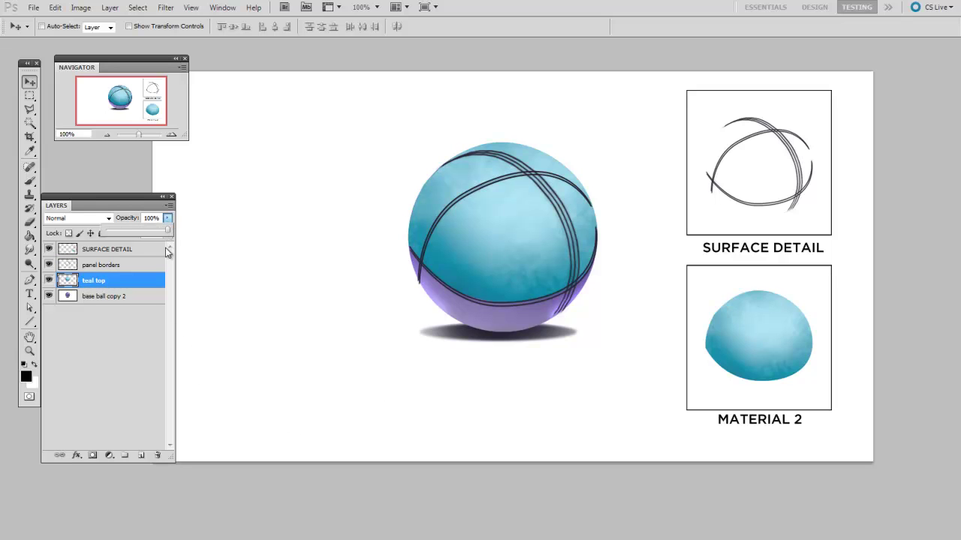
# Step: Add a layer mask to the teal top layer and choose the flat 40 px brush with black as the painting colour
pyautogui.hotkey('ctrl', '+')
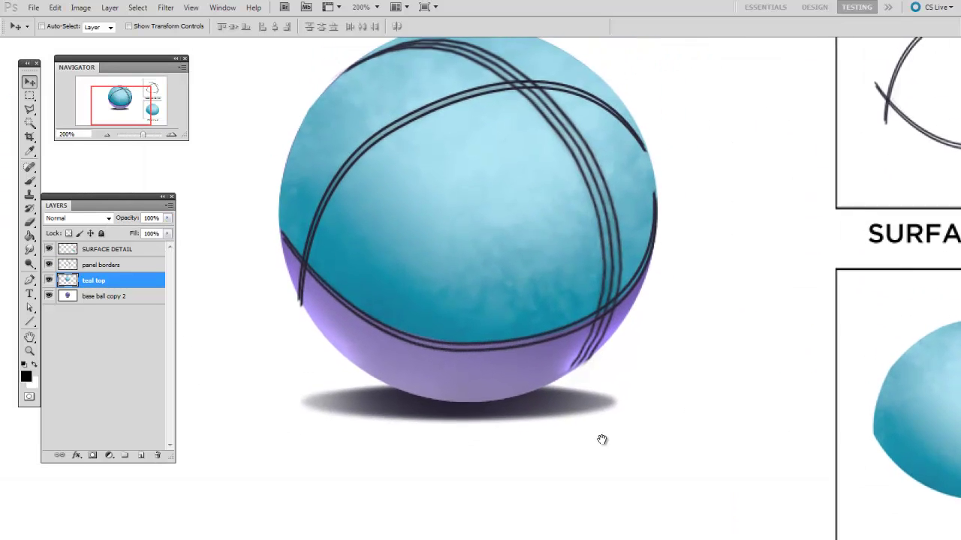
pyautogui.click(94, 456)
pyautogui.press('b')
pyautogui.rightClick(445, 340)
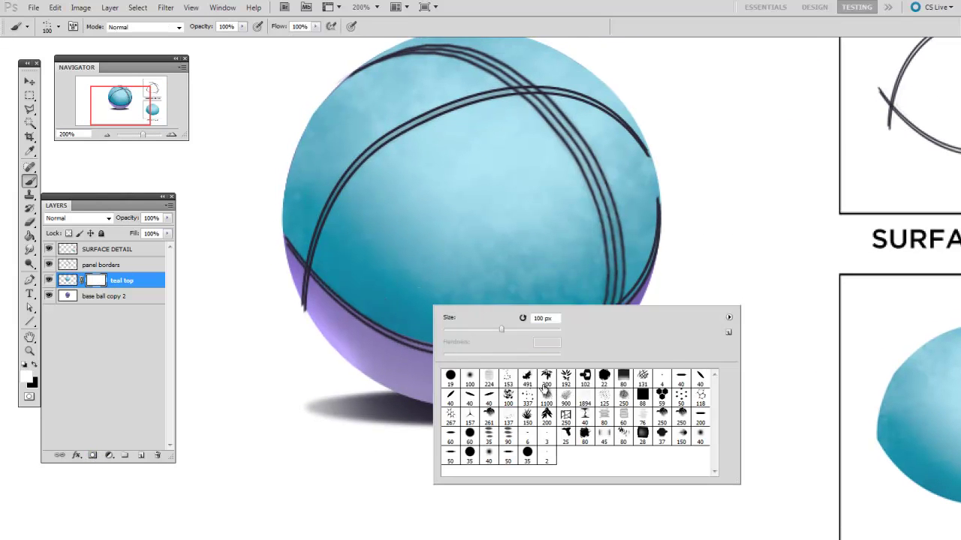
pyautogui.click(681, 379)
pyautogui.click(333, 401)
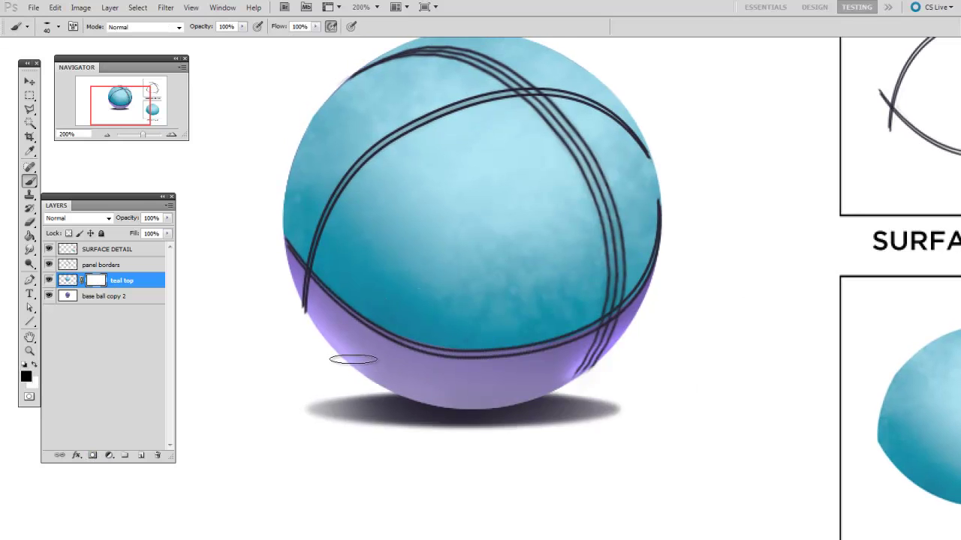
pyautogui.scroll(2, 353, 405)
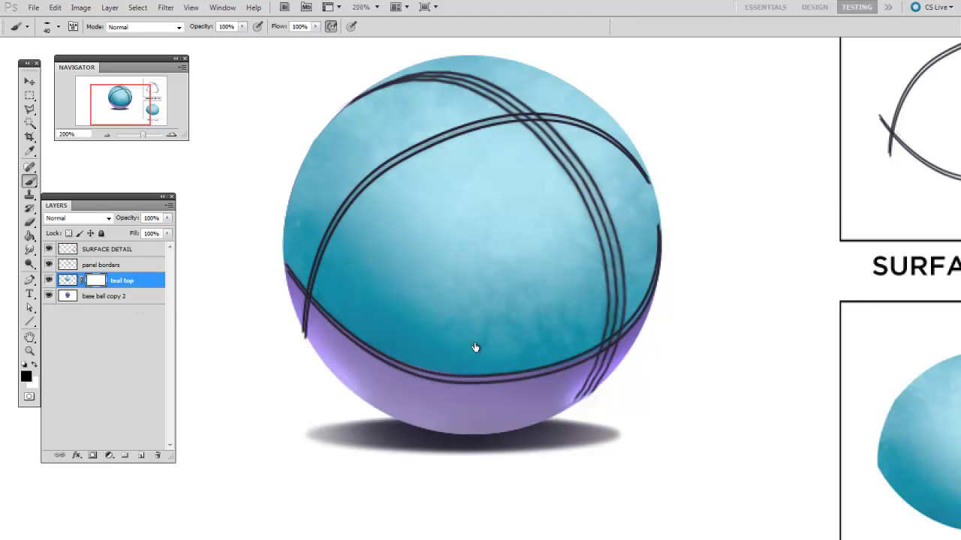
pyautogui.scroll(1, 476, 330)
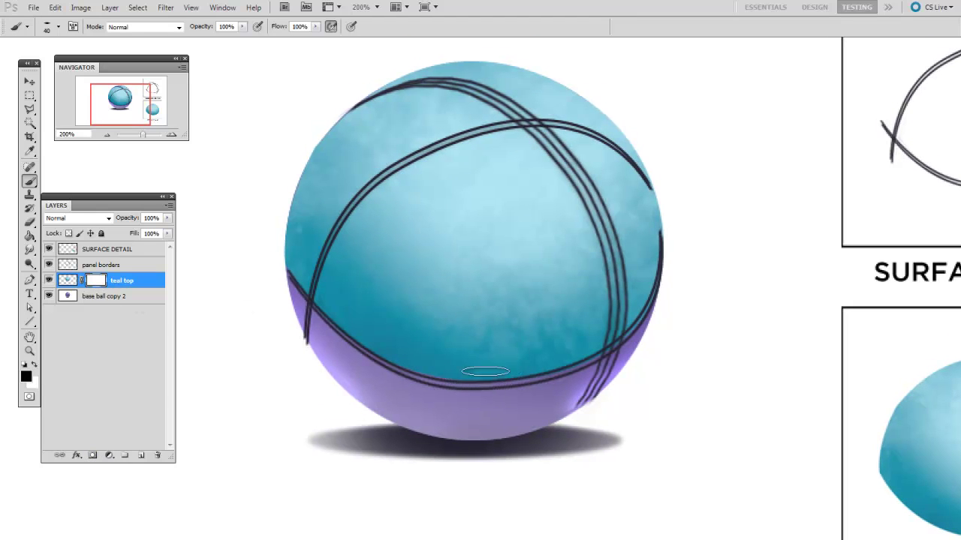
# Step: Paint black strokes on the teal top mask with the flat brush, enlarging it to 80 px and beyond, to expose the purple ball
pyautogui.moveTo(503, 330); pyautogui.dragTo(516, 359)
pyautogui.press('[')
pyautogui.moveTo(576, 328); pyautogui.dragTo(557, 362)
pyautogui.press(']')
pyautogui.press(']')
pyautogui.press(']')
pyautogui.press(']')
pyautogui.press(']')
pyautogui.moveTo(430, 308); pyautogui.dragTo(439, 359)
pyautogui.moveTo(379, 330); pyautogui.dragTo(364, 266)
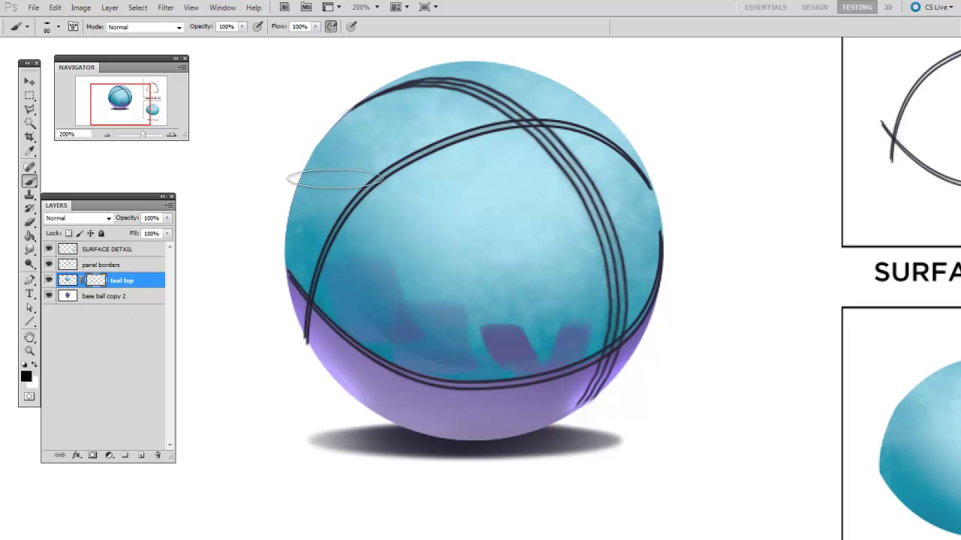
pyautogui.press(']')
pyautogui.moveTo(337, 178); pyautogui.dragTo(327, 229)
pyautogui.moveTo(475, 323); pyautogui.dragTo(497, 251)
pyautogui.moveTo(552, 112); pyautogui.dragTo(578, 241)
pyautogui.moveTo(590, 345); pyautogui.dragTo(600, 300)
# Step: Switch to the soft round 100 px brush with 0% hardness and paint black on the mask along the ball's right side
pyautogui.rightClick(515, 267)
pyautogui.doubleClick(553, 342)
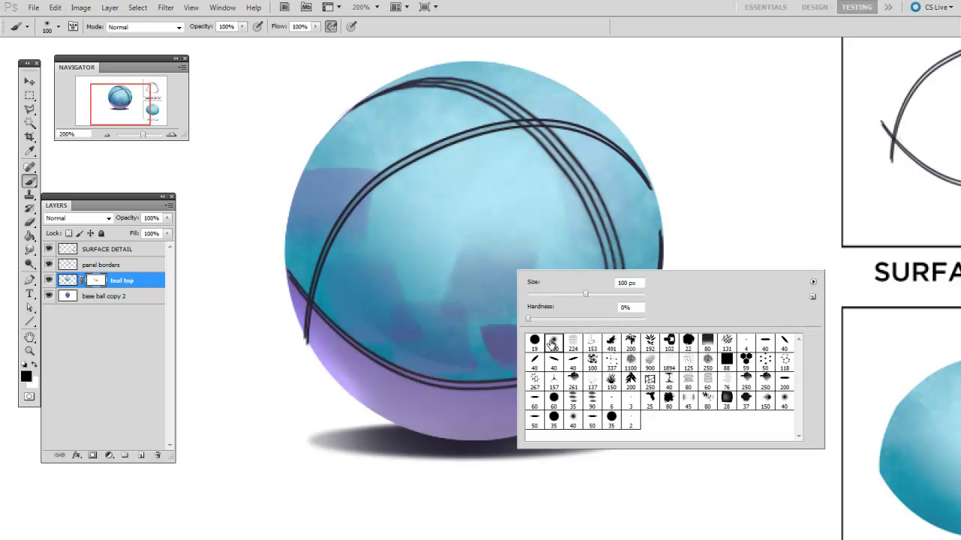
pyautogui.moveTo(463, 371); pyautogui.dragTo(457, 388)
pyautogui.moveTo(592, 376); pyautogui.dragTo(626, 143)
# Step: Blend the ball's upper and lower areas with black on the mask, using the soft brush at 150 px and 125 px
pyautogui.press(']')
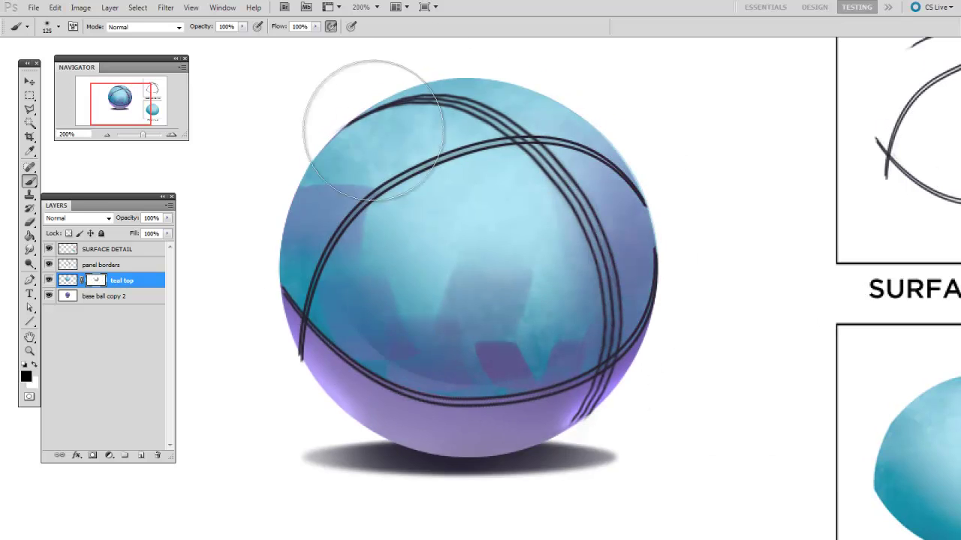
pyautogui.press(']')
pyautogui.moveTo(516, 87); pyautogui.dragTo(443, 75)
pyautogui.moveTo(516, 123); pyautogui.dragTo(541, 172)
pyautogui.moveTo(450, 300); pyautogui.dragTo(469, 405)
pyautogui.moveTo(544, 419); pyautogui.dragTo(478, 346)
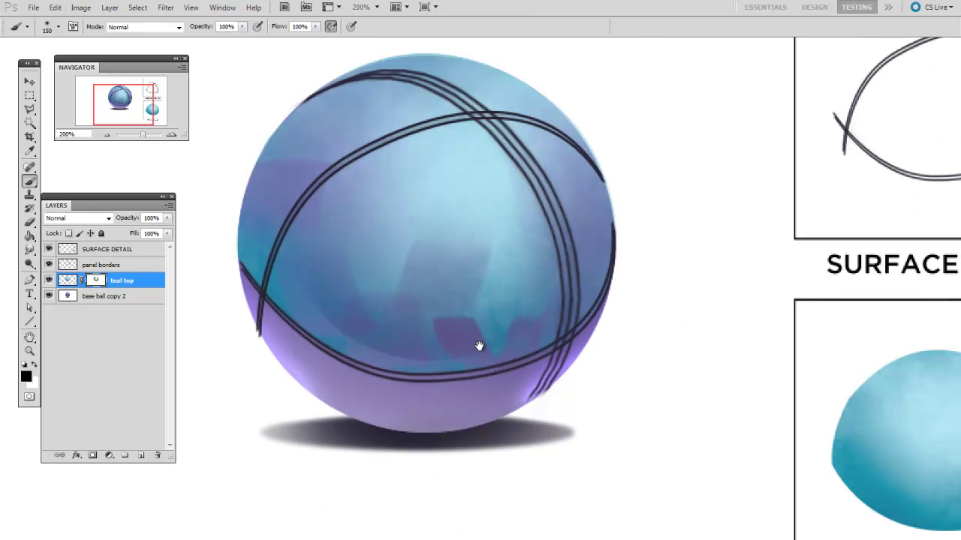
pyautogui.press('[')
pyautogui.moveTo(544, 288)
pyautogui.mouseDown()
pyautogui.moveTo(481, 347)
pyautogui.moveTo(523, 266)
pyautogui.mouseUp()
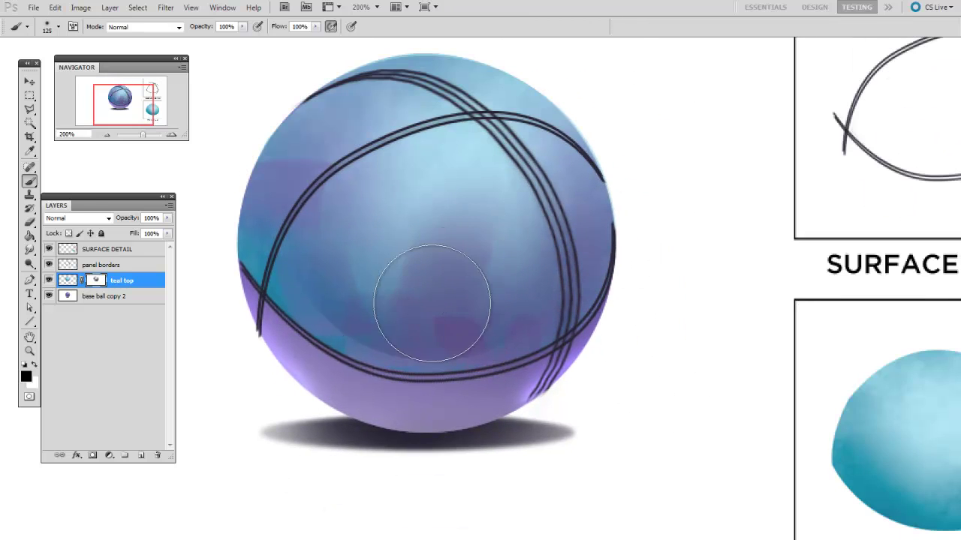
pyautogui.moveTo(429, 300); pyautogui.dragTo(432, 303)
# Step: Switch to the speckled 337 brush, reduce it to 100 px and paint white texture on the teal top mask
pyautogui.rightClick(439, 291)
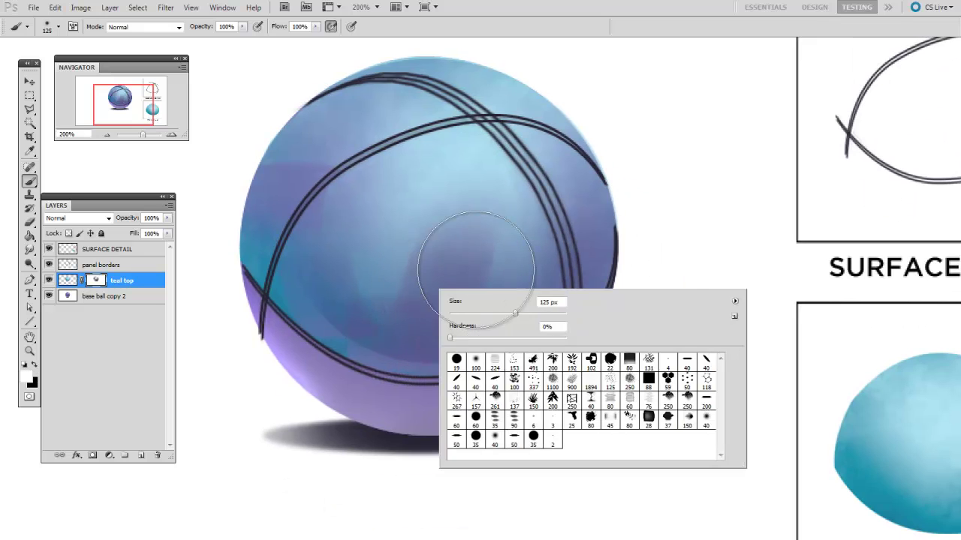
pyautogui.doubleClick(534, 384)
pyautogui.press('[')
pyautogui.press('[')
pyautogui.press('[')
pyautogui.press('[')
pyautogui.press('[')
pyautogui.press('[')
pyautogui.press('[')
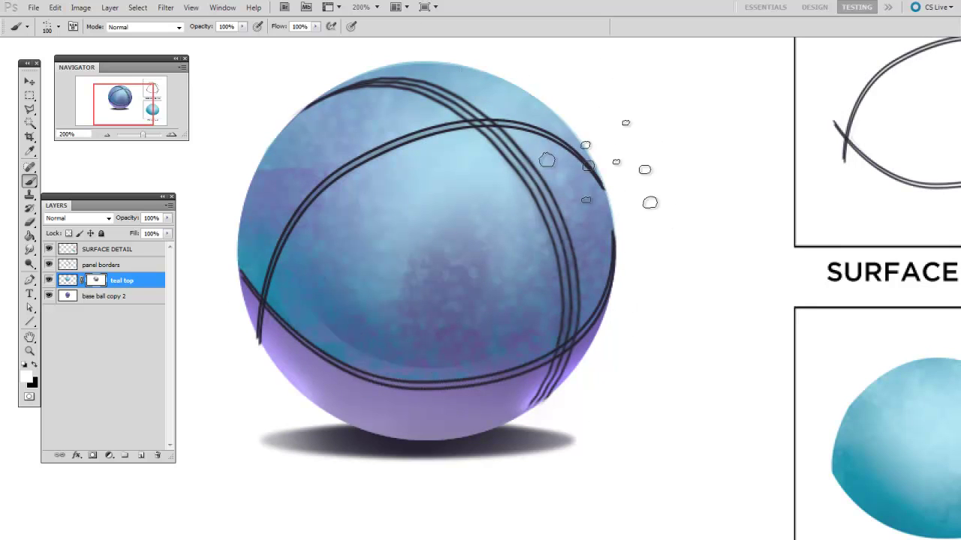
pyautogui.hotkey('ctrl', '-')
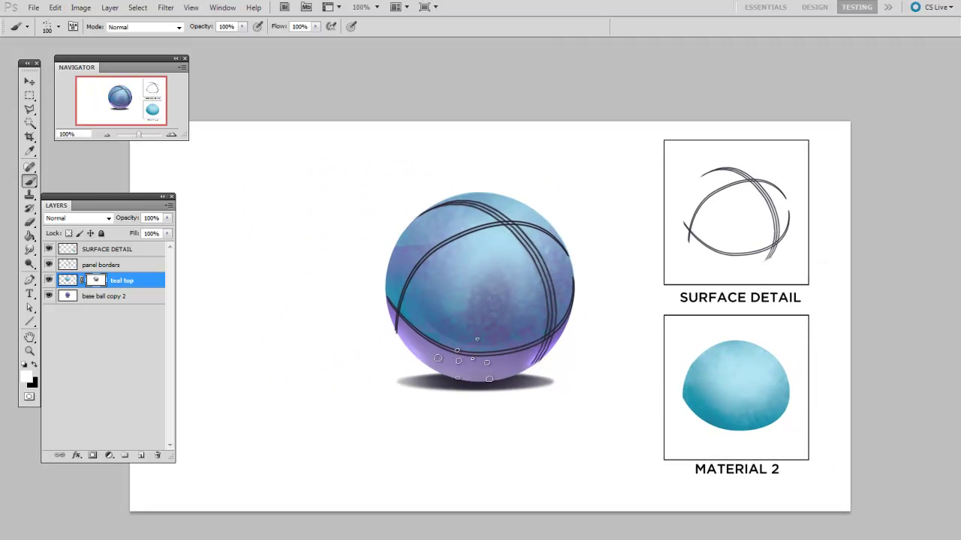
pyautogui.hotkey('ctrl', '+')
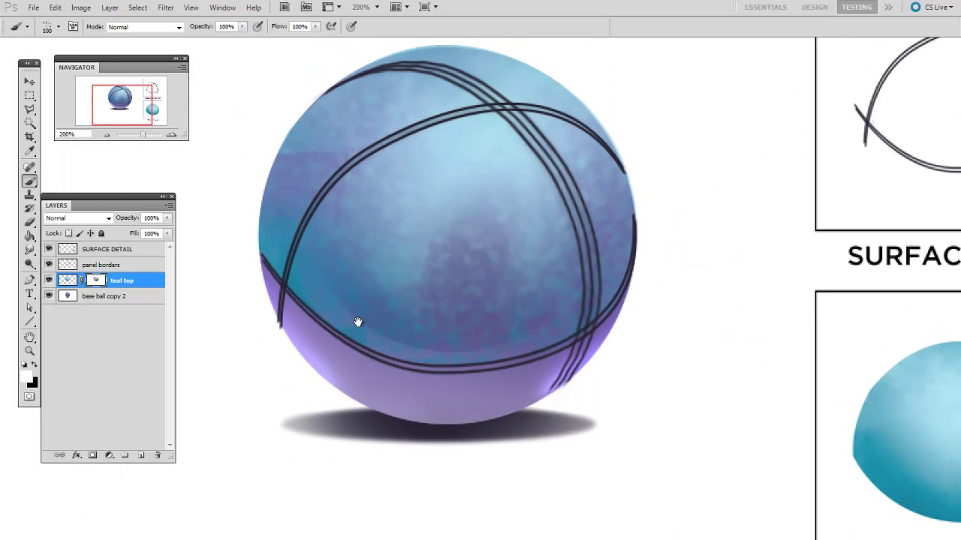
# Step: Add a layer mask to the panel borders layer and choose the hard round 19 px brush with black
pyautogui.click(105, 266)
pyautogui.press('x')
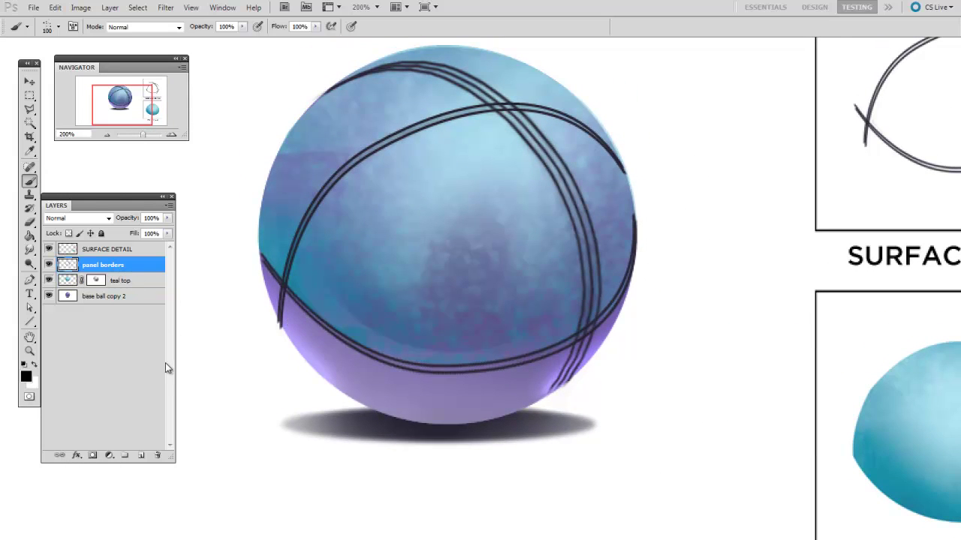
pyautogui.moveTo(595, 365)
pyautogui.mouseDown()
pyautogui.moveTo(547, 378)
pyautogui.moveTo(606, 366)
pyautogui.mouseUp()
pyautogui.click(92, 456)
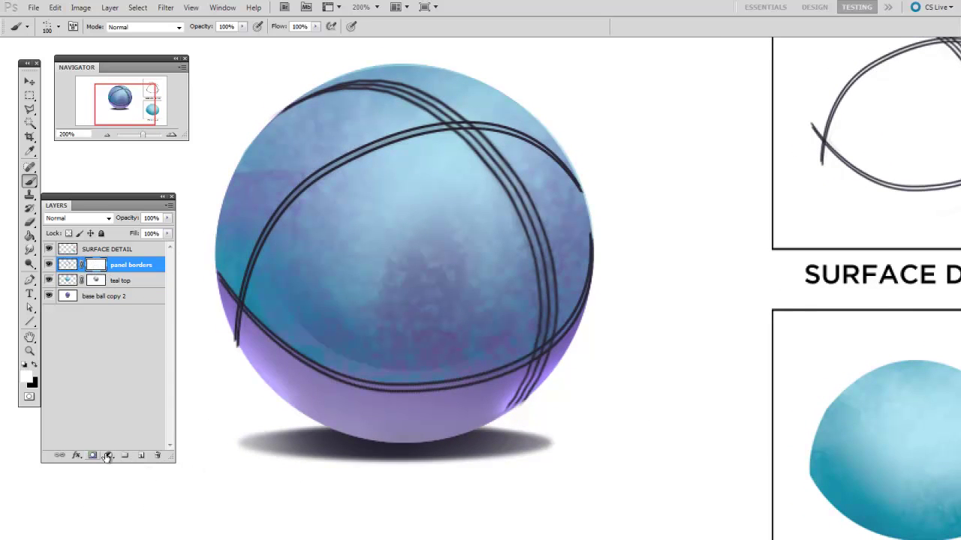
pyautogui.rightClick(500, 301)
pyautogui.click(517, 377)
pyautogui.press('Return')
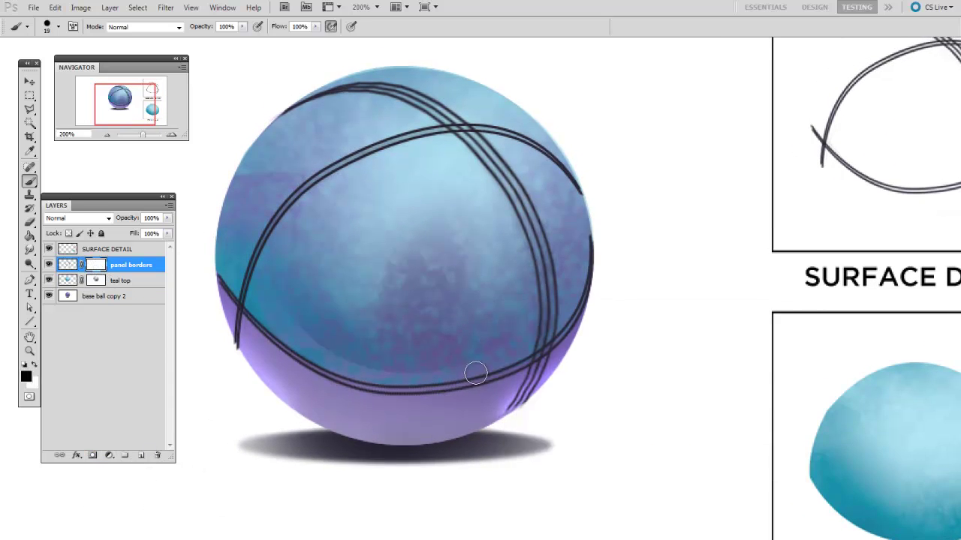
# Step: Enlarge the round brush to 70 px and beyond, and fade the border lines across the ball's highlight with black on the mask
pyautogui.moveTo(402, 304); pyautogui.dragTo(409, 307)
pyautogui.press(']')
pyautogui.press(']')
pyautogui.press(']')
pyautogui.press(']')
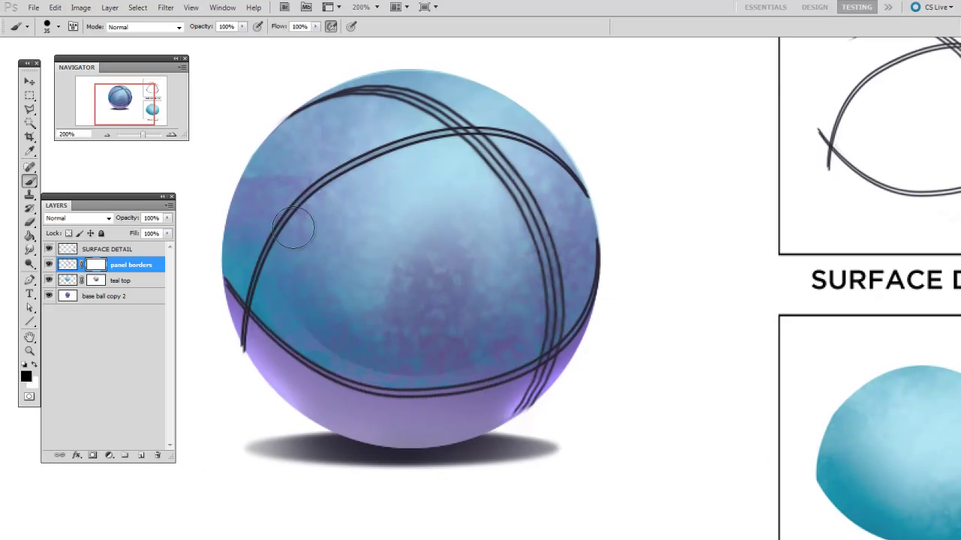
pyautogui.press(']')
pyautogui.press(']')
pyautogui.press(']')
pyautogui.press(']')
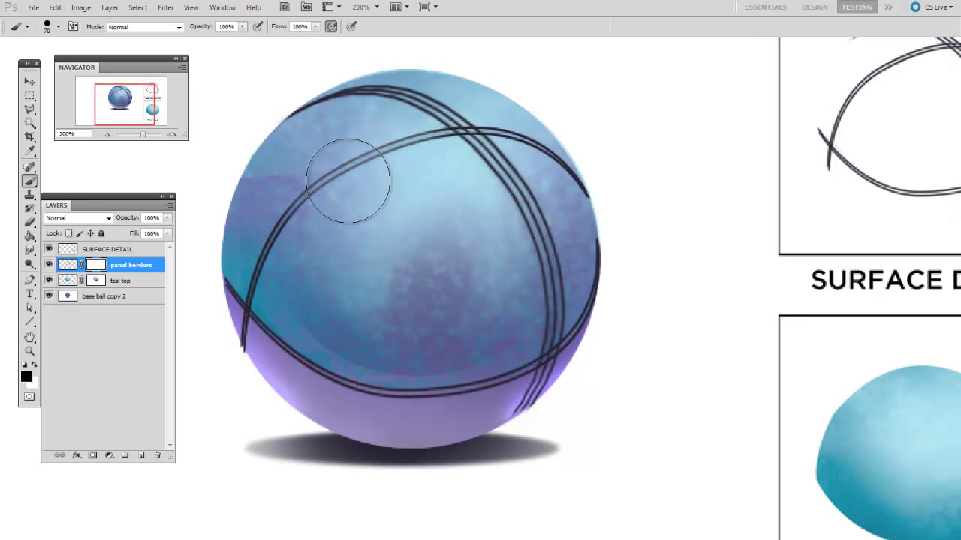
pyautogui.press(']')
pyautogui.moveTo(477, 138)
pyautogui.mouseDown()
pyautogui.moveTo(451, 187)
pyautogui.moveTo(516, 186)
pyautogui.moveTo(483, 179)
pyautogui.moveTo(474, 163)
pyautogui.moveTo(487, 153)
pyautogui.moveTo(508, 167)
pyautogui.moveTo(458, 120)
pyautogui.moveTo(503, 244)
pyautogui.moveTo(483, 130)
pyautogui.moveTo(542, 265)
pyautogui.moveTo(344, 146)
pyautogui.moveTo(476, 138)
pyautogui.moveTo(378, 99)
pyautogui.mouseUp()
pyautogui.moveTo(508, 242)
pyautogui.mouseDown()
pyautogui.moveTo(527, 199)
pyautogui.moveTo(518, 250)
pyautogui.mouseUp()
# Step: Reduce the brush to 9 px and paint short black strokes on the mask to break the lower panel border into dashes
pyautogui.press('[')
pyautogui.press('[')
pyautogui.press('[')
pyautogui.press('[')
pyautogui.press('[')
pyautogui.press('[')
pyautogui.press('[')
pyautogui.press('[')
pyautogui.press('[')
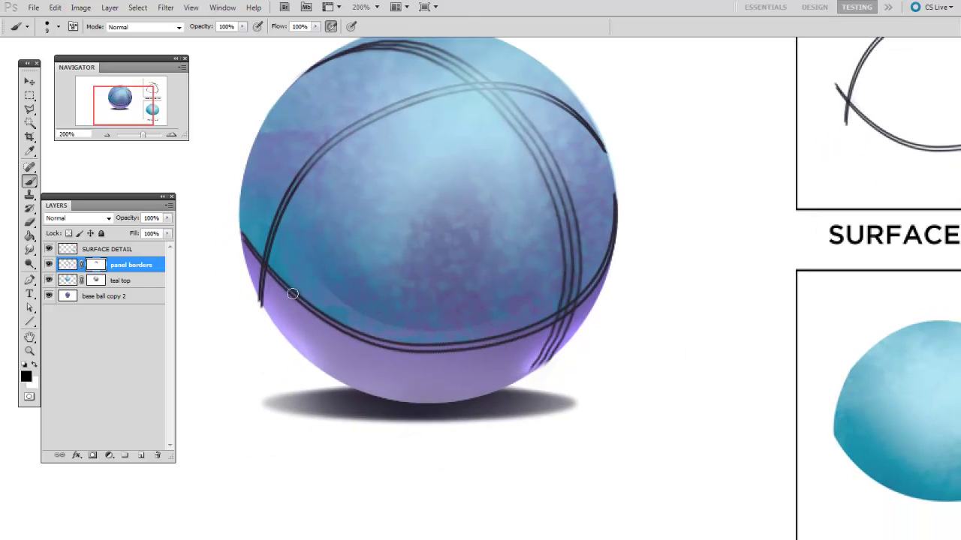
pyautogui.moveTo(289, 297); pyautogui.dragTo(298, 263)
pyautogui.moveTo(319, 320); pyautogui.dragTo(336, 288)
pyautogui.moveTo(358, 339); pyautogui.dragTo(357, 320)
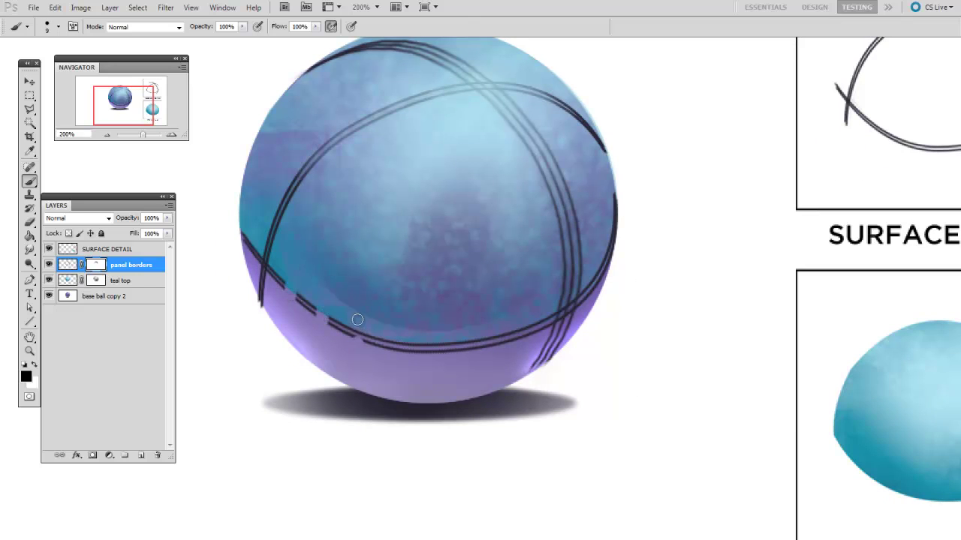
pyautogui.click(406, 347)
pyautogui.click(460, 347)
pyautogui.click(507, 336)
pyautogui.click(535, 326)
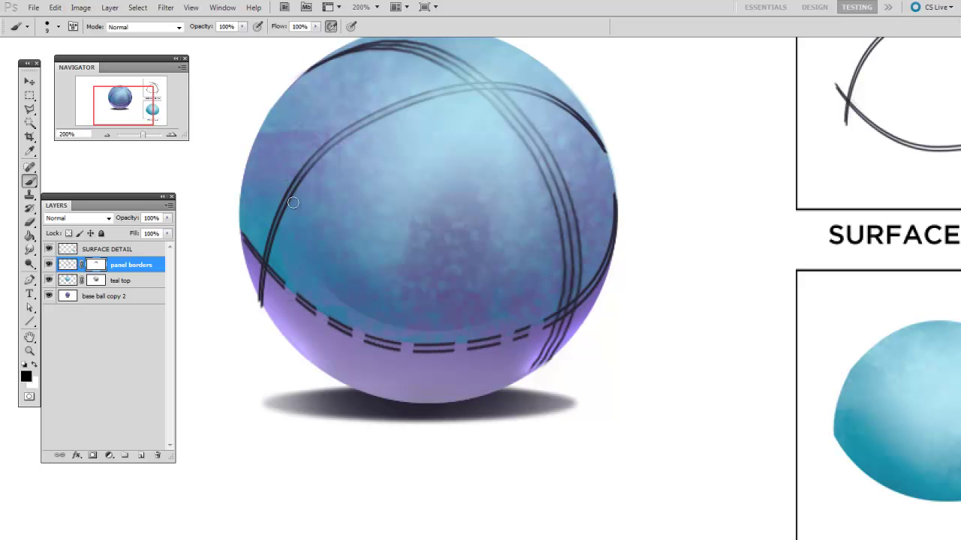
# Step: Cut matching gaps into the curved border on the ball's upper left with the 9 px brush
pyautogui.moveTo(284, 189); pyautogui.dragTo(296, 197)
pyautogui.moveTo(308, 155); pyautogui.dragTo(320, 165)
pyautogui.moveTo(344, 122); pyautogui.dragTo(360, 137)
pyautogui.moveTo(537, 206); pyautogui.dragTo(562, 224)
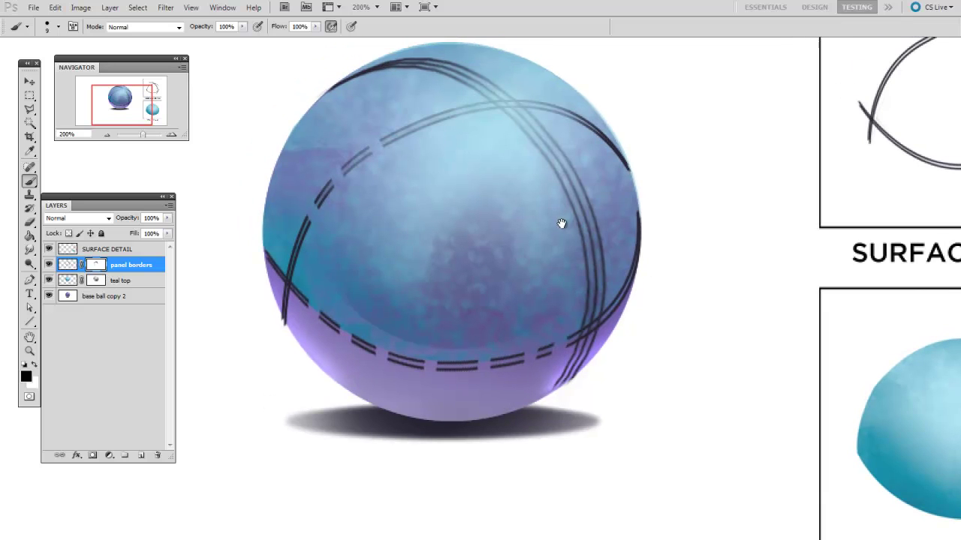
pyautogui.click(424, 125)
# Step: Switch to white, enlarge the brush to 20 px and paint over the gaps on the mask to restore the panel borders
pyautogui.press('x')
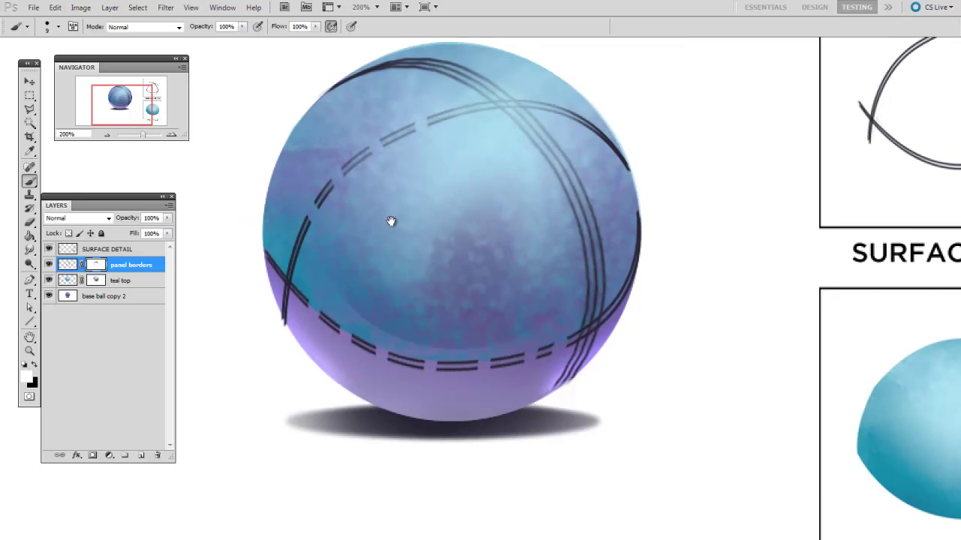
pyautogui.press(']')
pyautogui.press(']')
pyautogui.moveTo(312, 224)
pyautogui.mouseDown()
pyautogui.moveTo(439, 132)
pyautogui.moveTo(402, 140)
pyautogui.mouseUp()
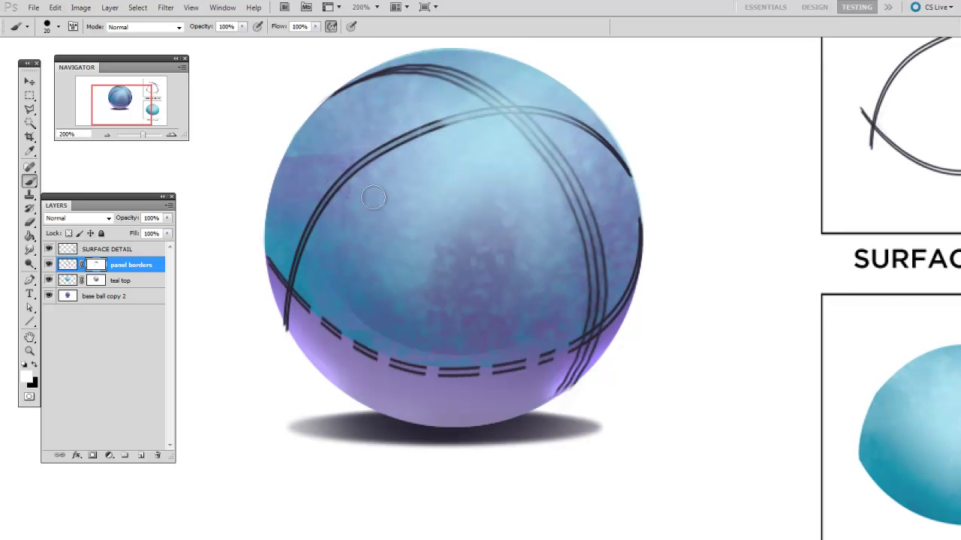
pyautogui.moveTo(295, 306)
pyautogui.mouseDown()
pyautogui.moveTo(378, 359)
pyautogui.moveTo(357, 346)
pyautogui.moveTo(551, 374)
pyautogui.moveTo(419, 370)
pyautogui.moveTo(563, 353)
pyautogui.mouseUp()
pyautogui.moveTo(637, 264); pyautogui.dragTo(634, 280)
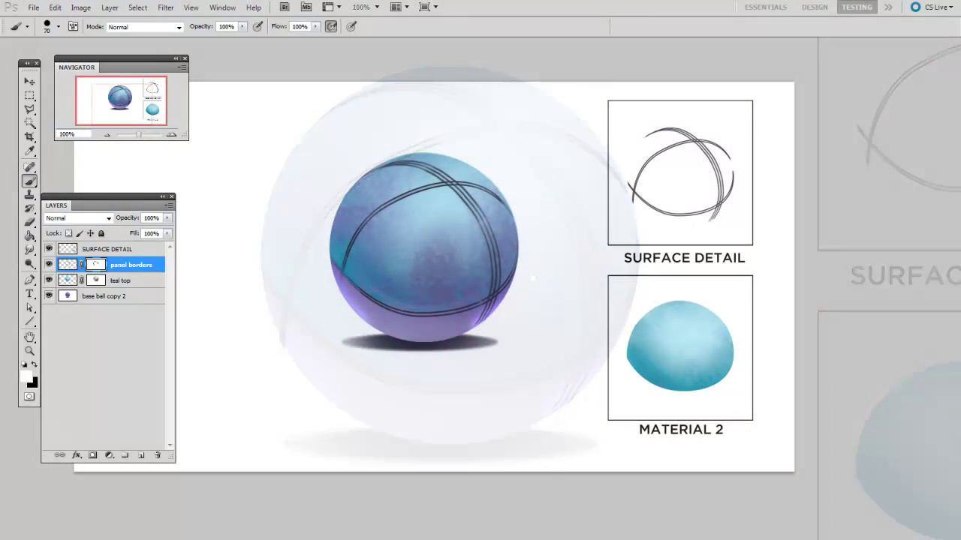